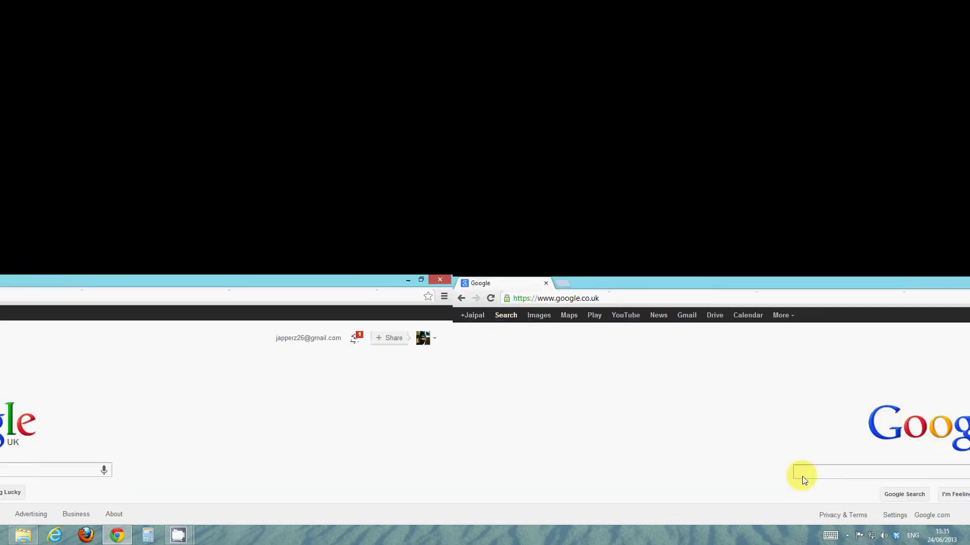
- Visit bluestacks.com, then return to the Google home page
click(344, 196)
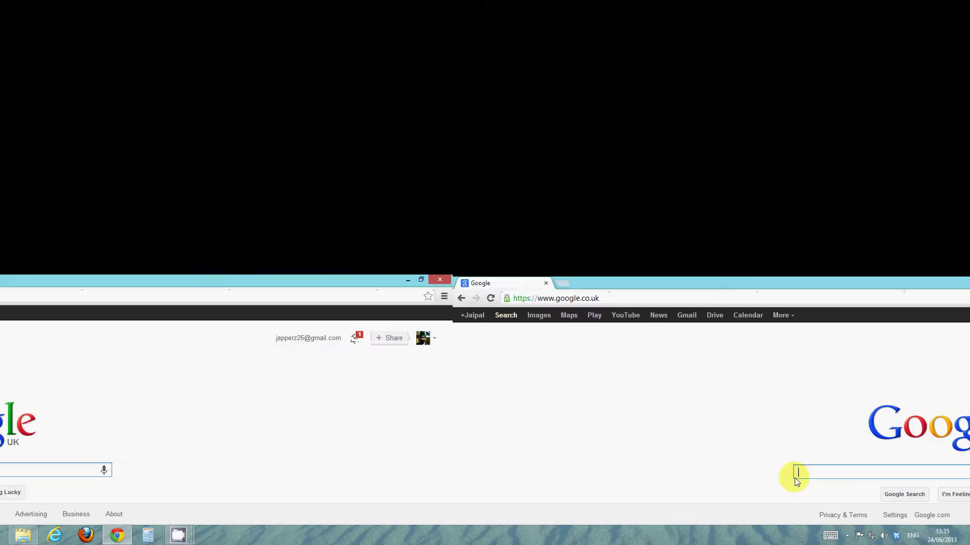
click(170, 22)
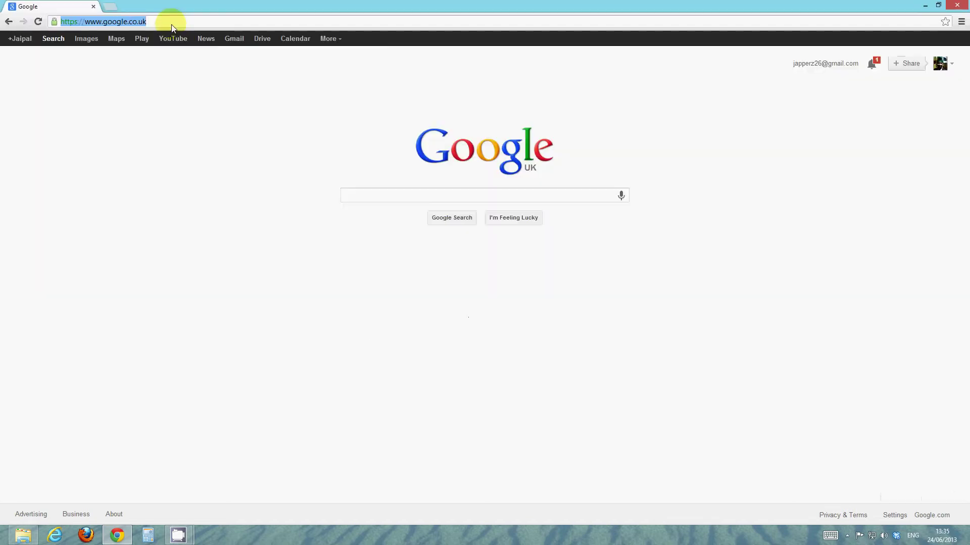
text(bluestacks.com)
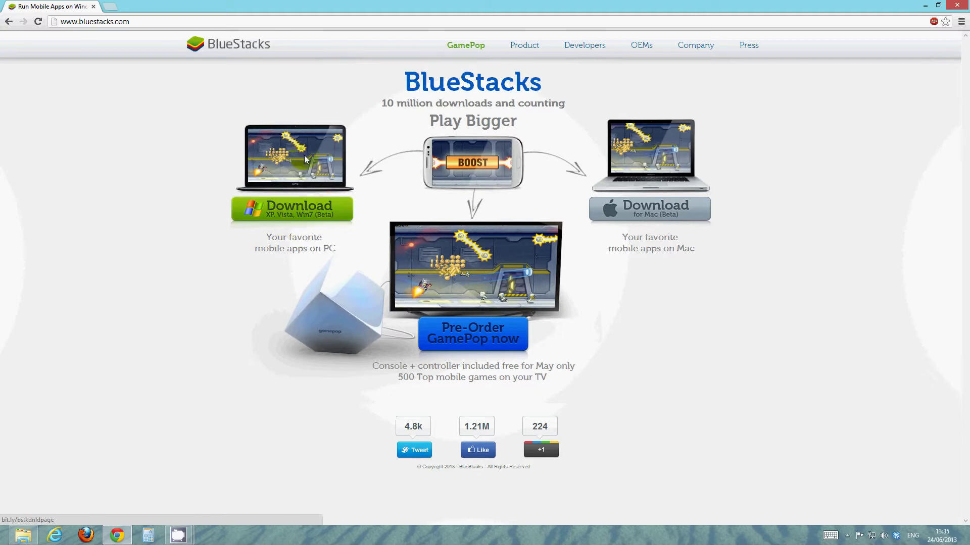
click(325, 234)
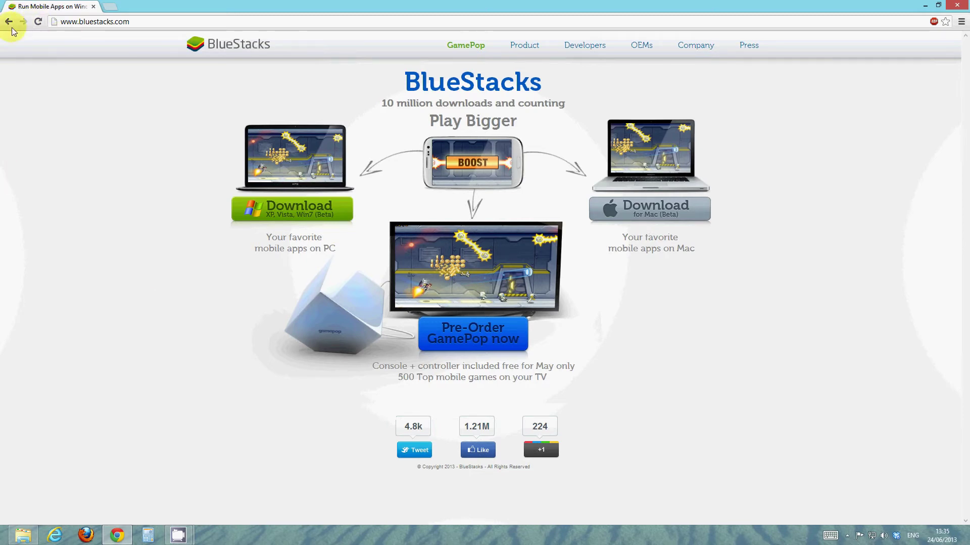
right_click(2, 3)
click(10, 7)
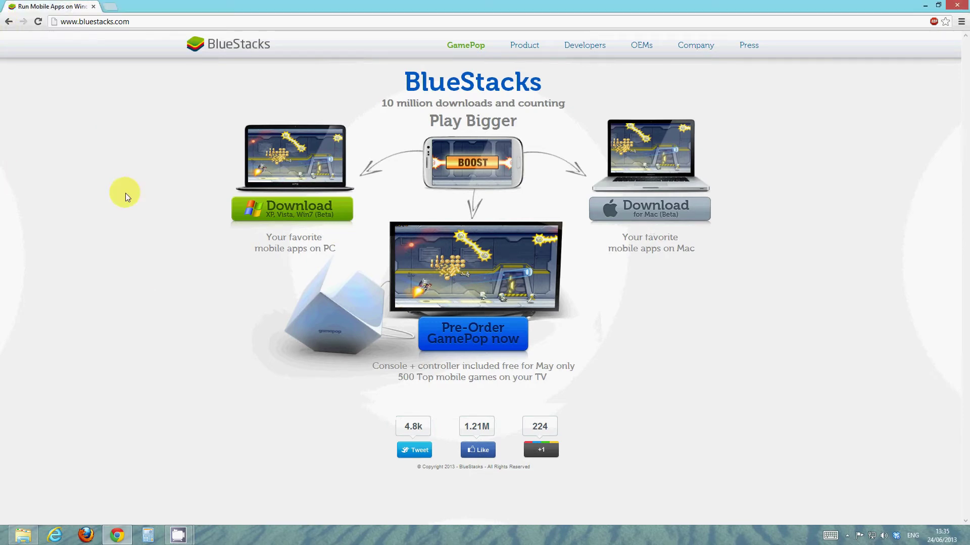
click(8, 22)
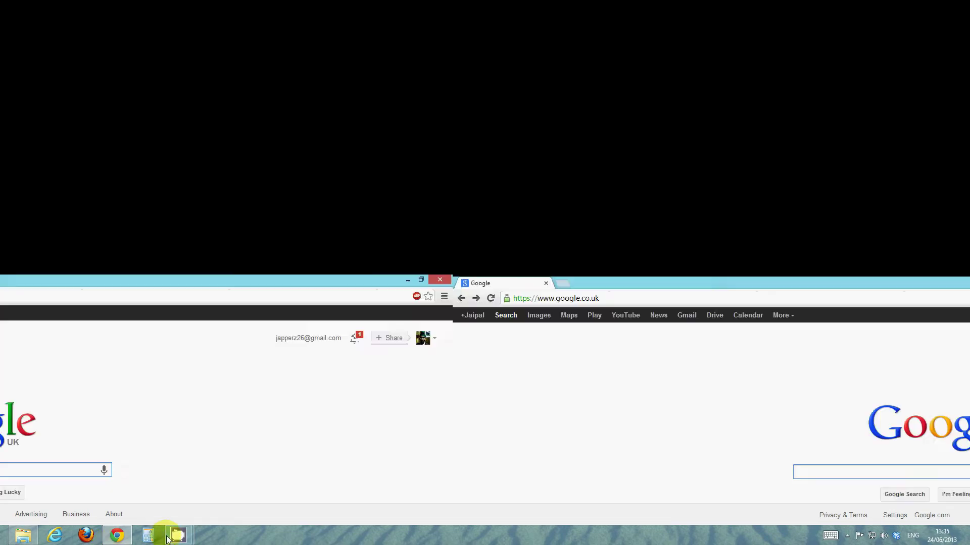
- Search the Play store for 'bluestacks', picking the 'bluestacks cloud connect' suggestion
mouse_move(177, 535)
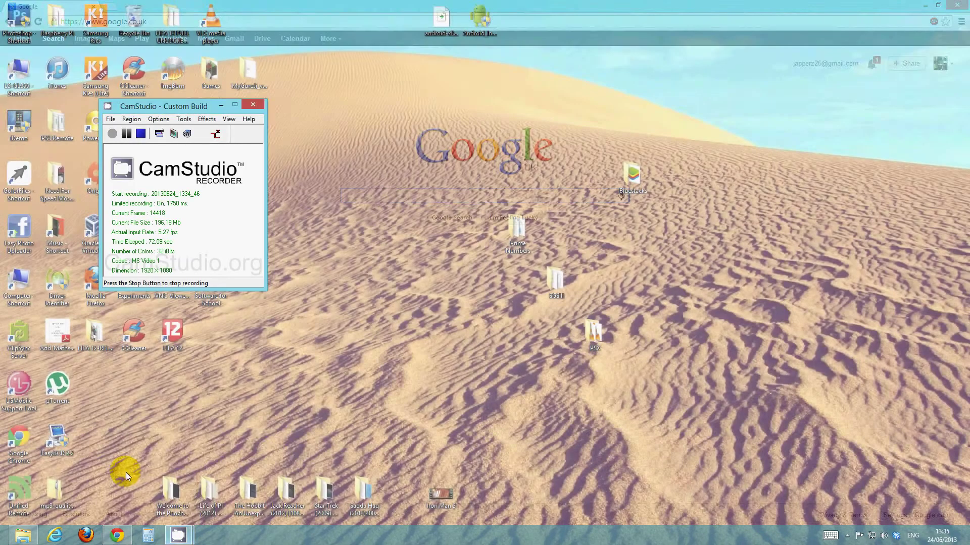
click(127, 483)
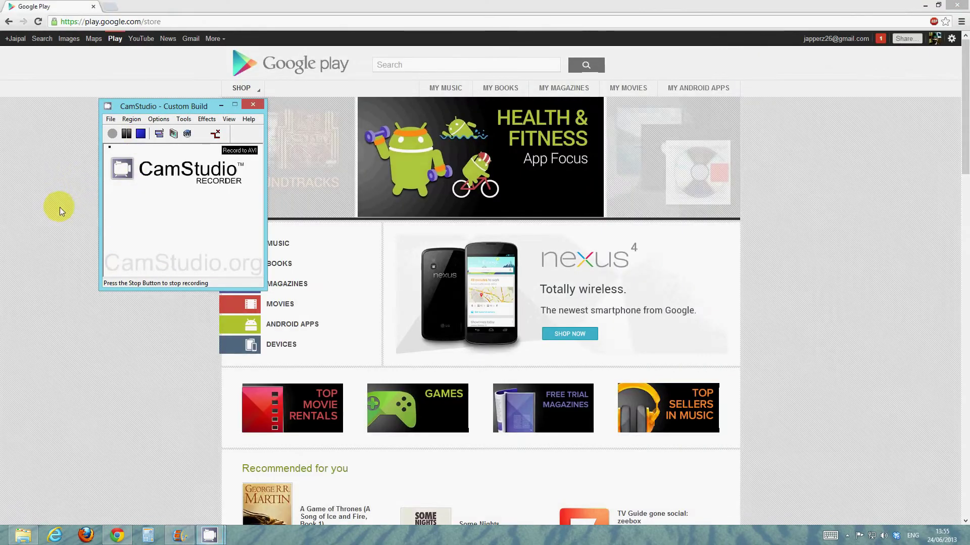
click(60, 207)
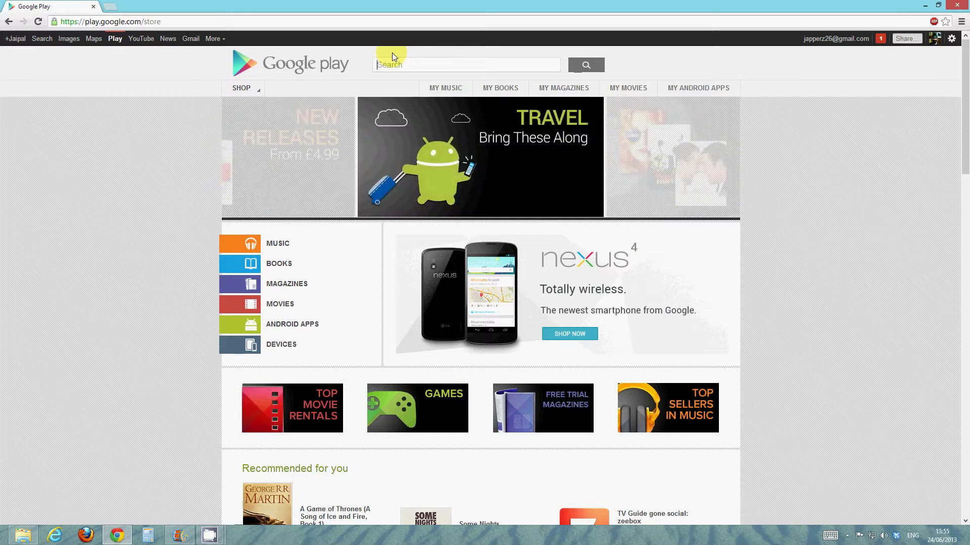
text(bluestacks)
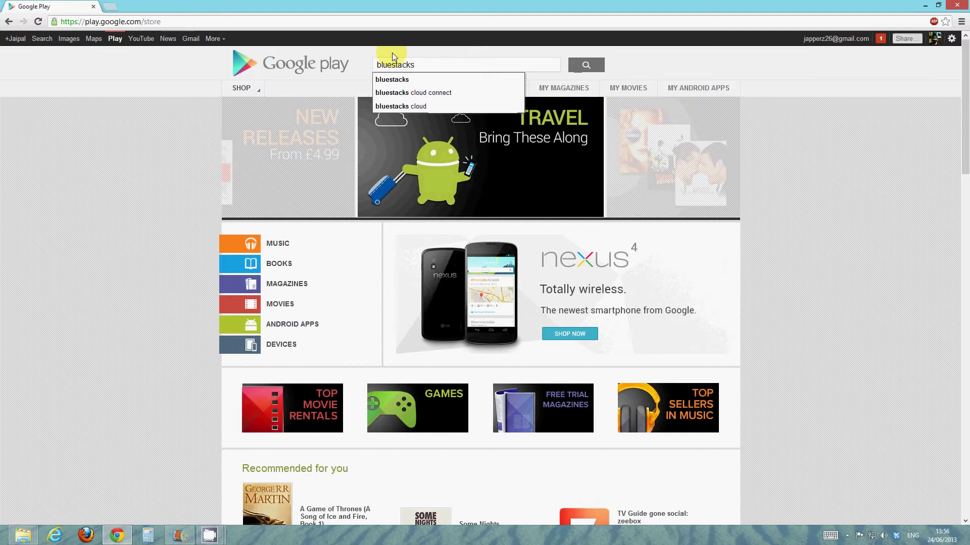
key(Return)
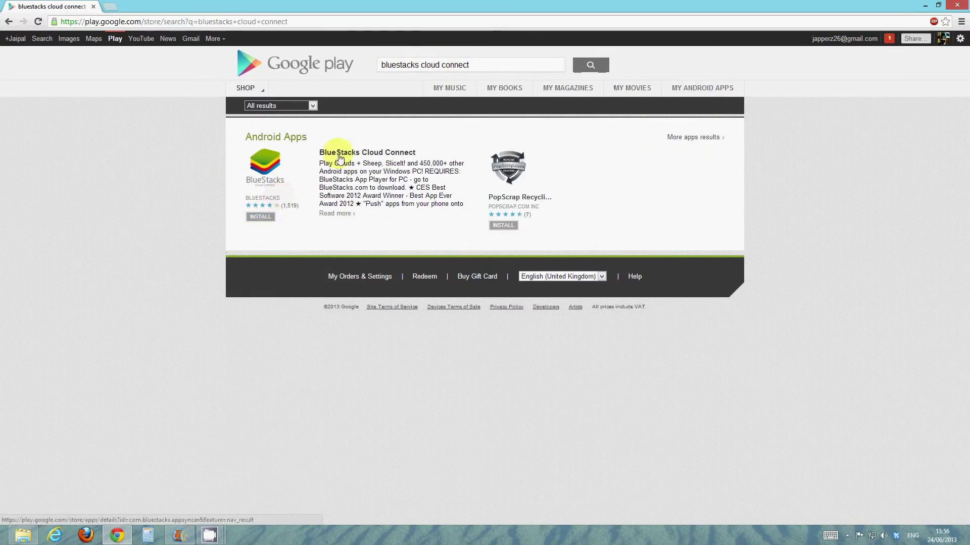
- Open the BlueStacks Cloud Connect app page and read the paragraph about pushing apps to PC
click(336, 153)
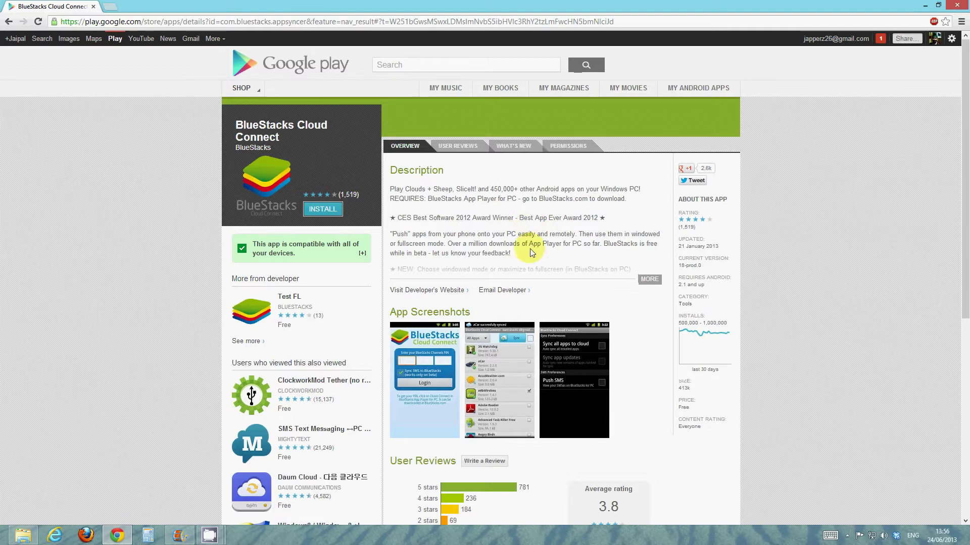
mouse_move(511, 254)
mouse_down()
mouse_move(411, 222)
mouse_move(392, 236)
mouse_up()
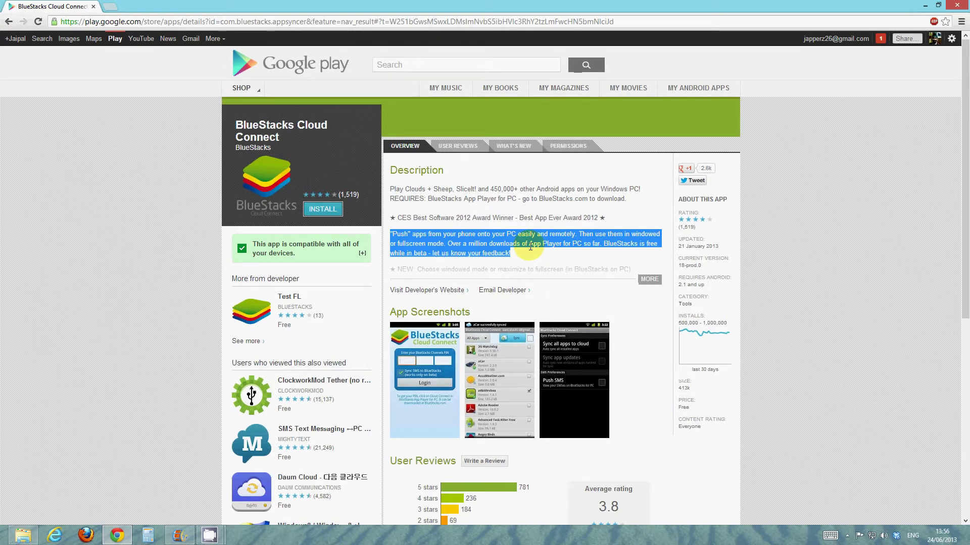
click(464, 221)
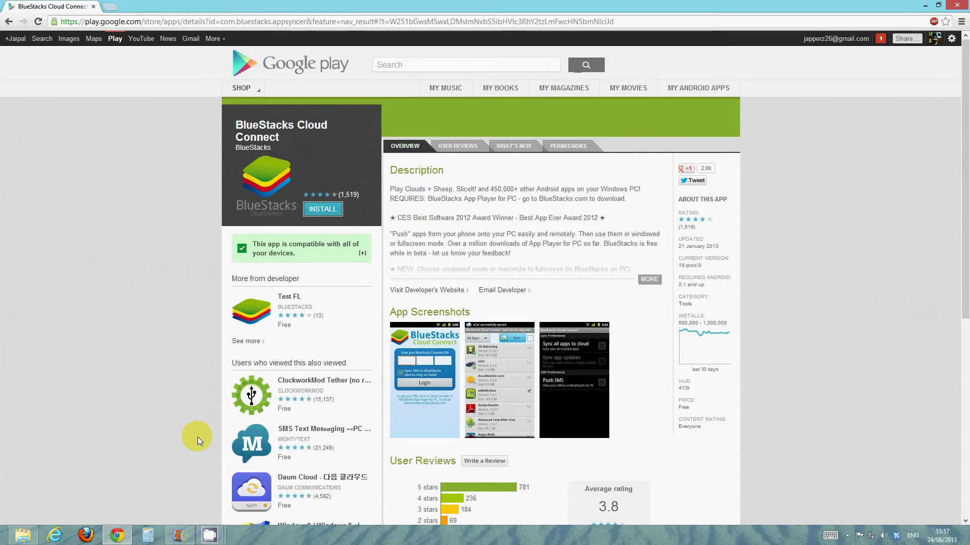
- Open the Bluestacks shortcuts folder in File Explorer from the taskbar
click(209, 535)
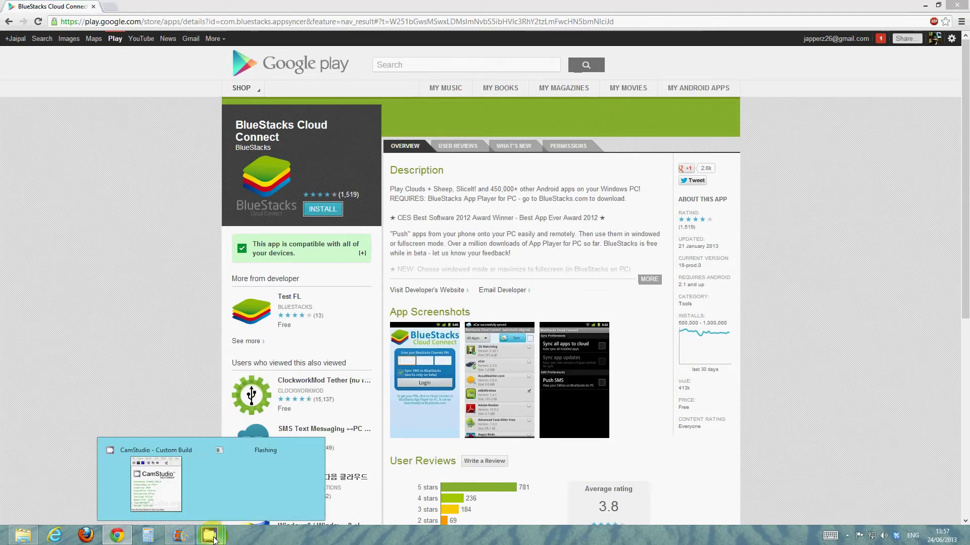
click(178, 478)
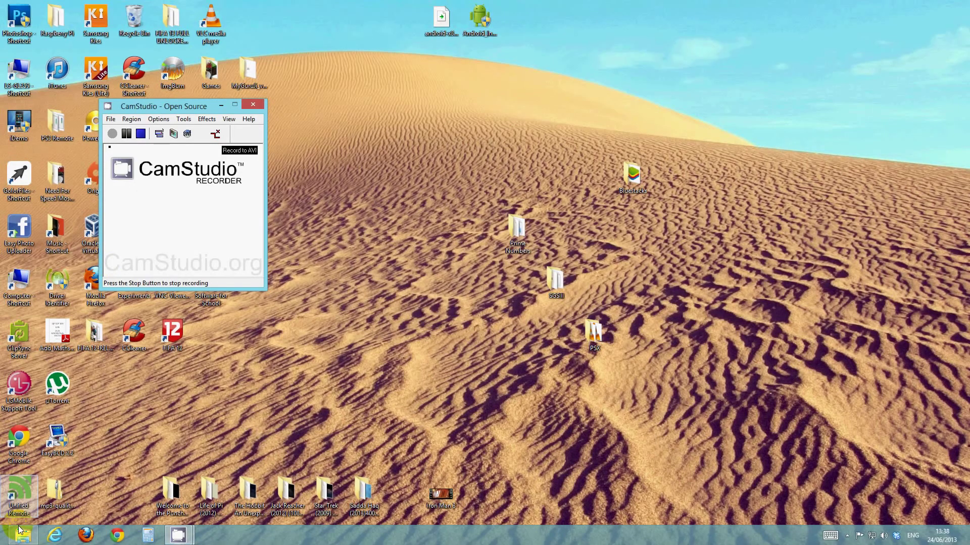
click(22, 534)
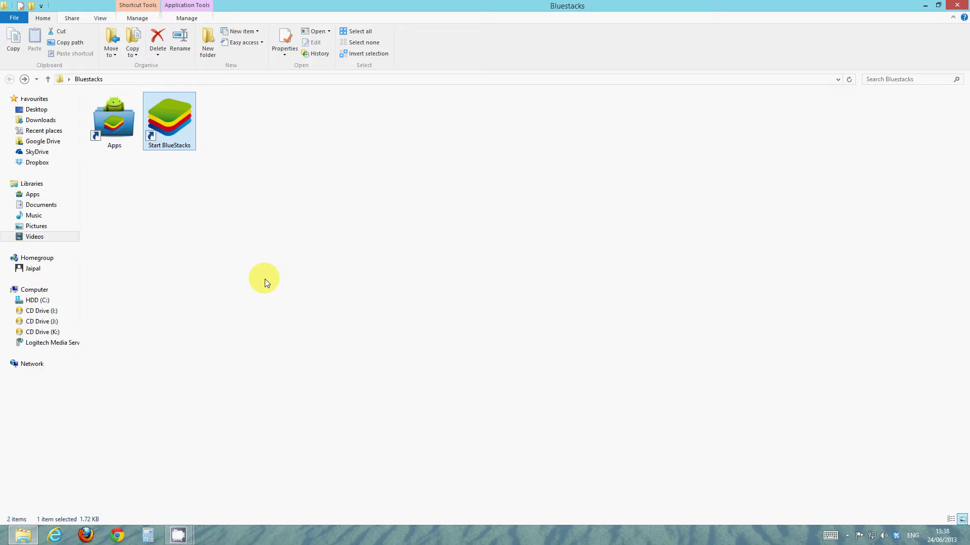
- Select the Start BlueStacks shortcut among the Apps and Start BlueStacks shortcuts
drag(234, 173, 81, 89)
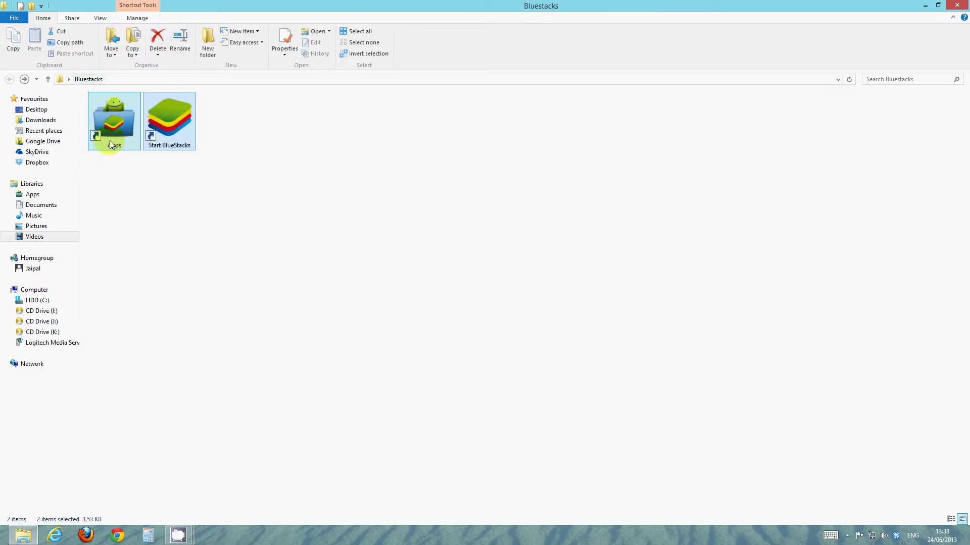
click(147, 186)
drag(204, 155, 78, 107)
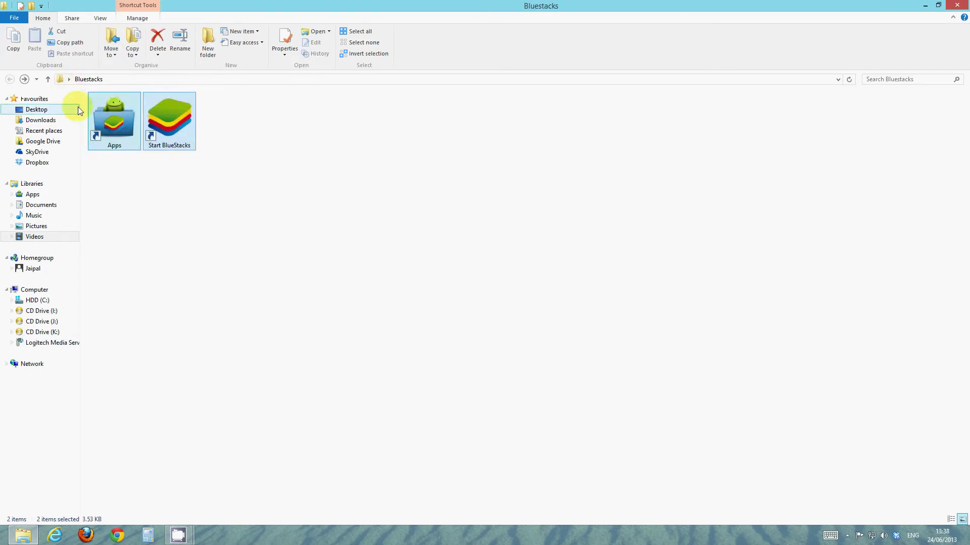
click(189, 177)
drag(207, 163, 63, 78)
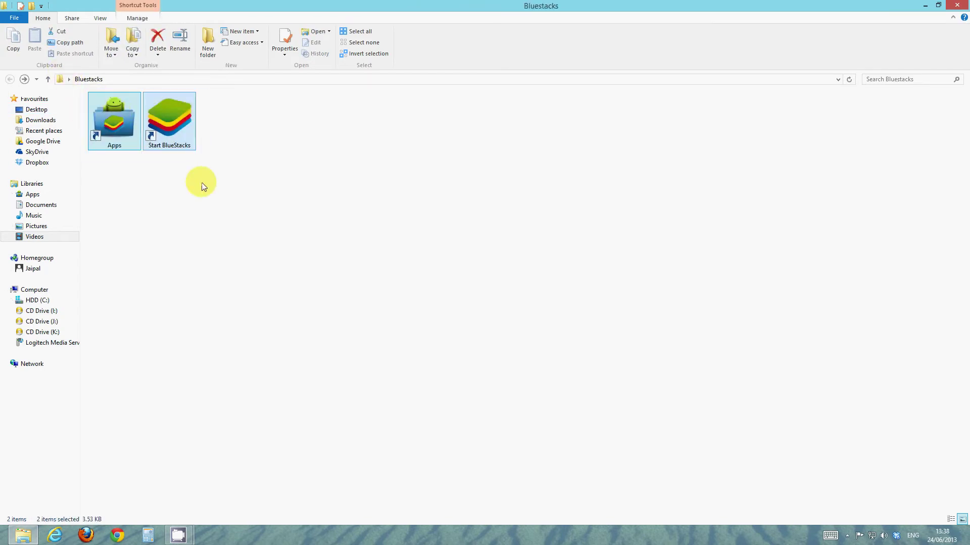
click(201, 182)
drag(230, 179, 79, 86)
click(81, 88)
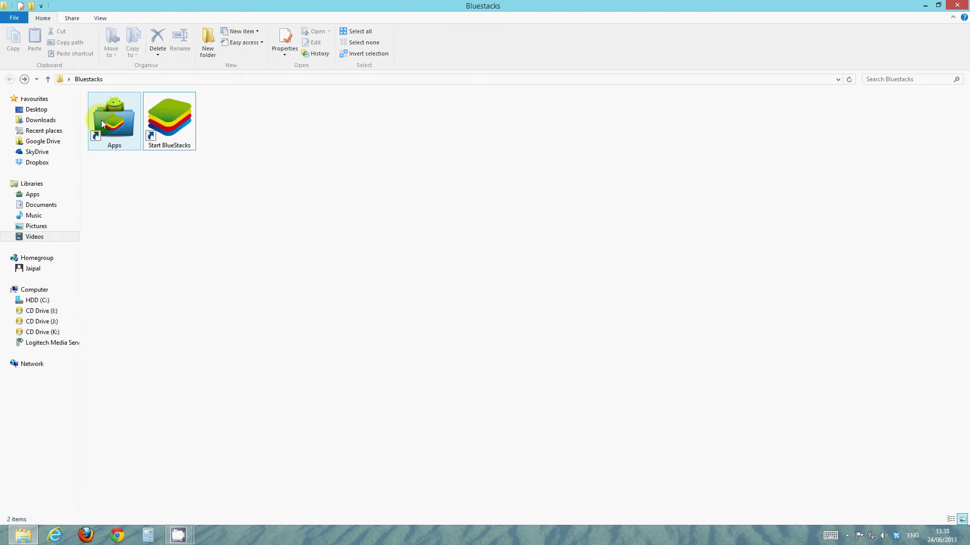
click(177, 134)
click(147, 180)
click(166, 139)
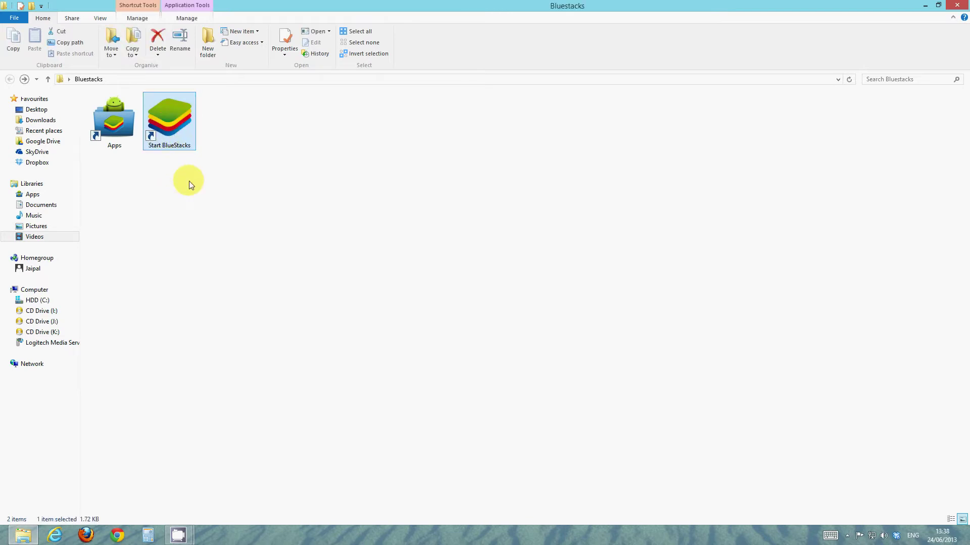
- Launch BlueStacks from the Start BlueStacks shortcut and close the Logitech Controller Connected notice
key(Return)
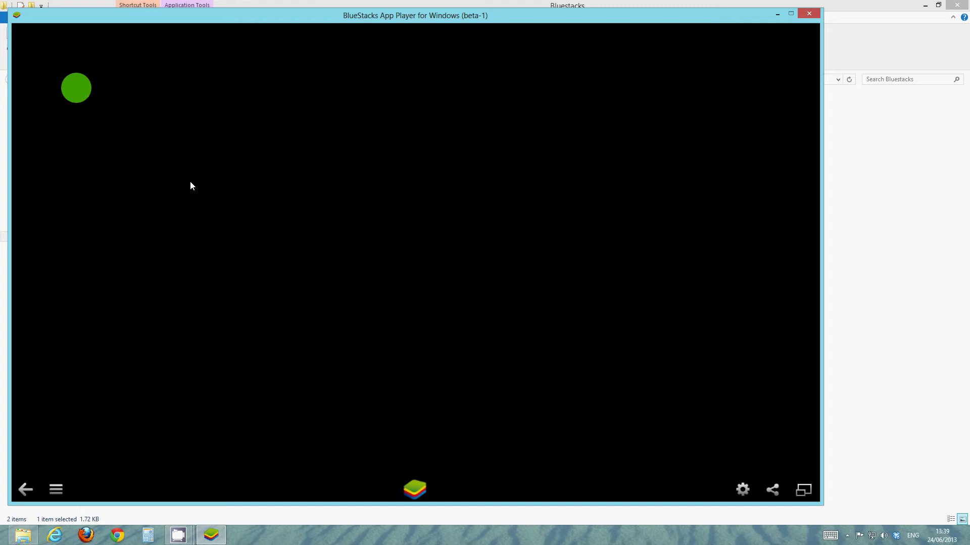
click(189, 181)
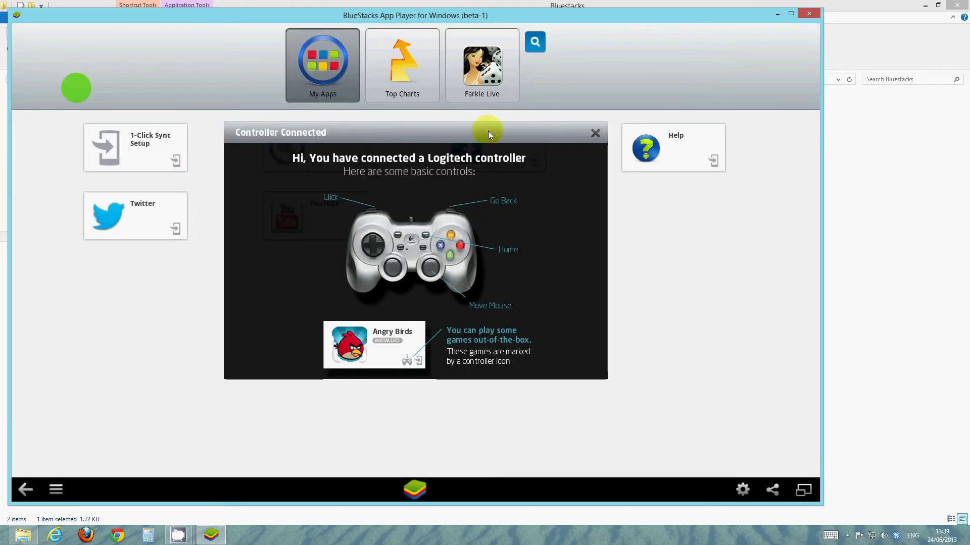
click(596, 133)
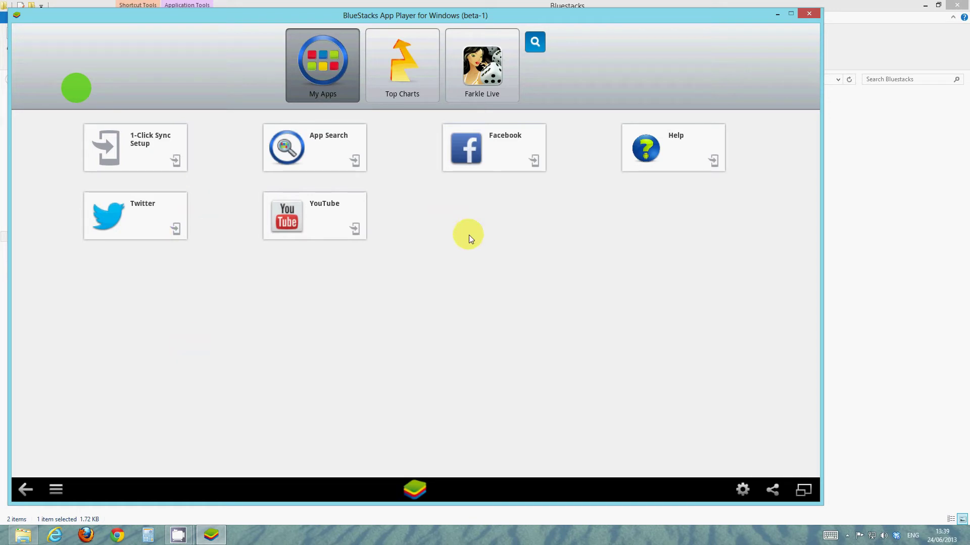
- Search BlueStacks apps for 'Launcher pro' using the Find button
click(528, 46)
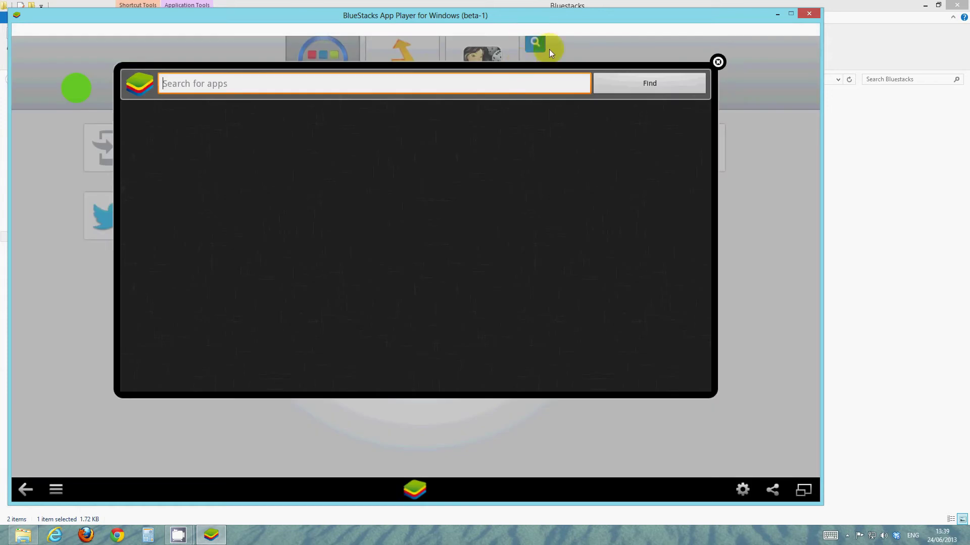
click(719, 61)
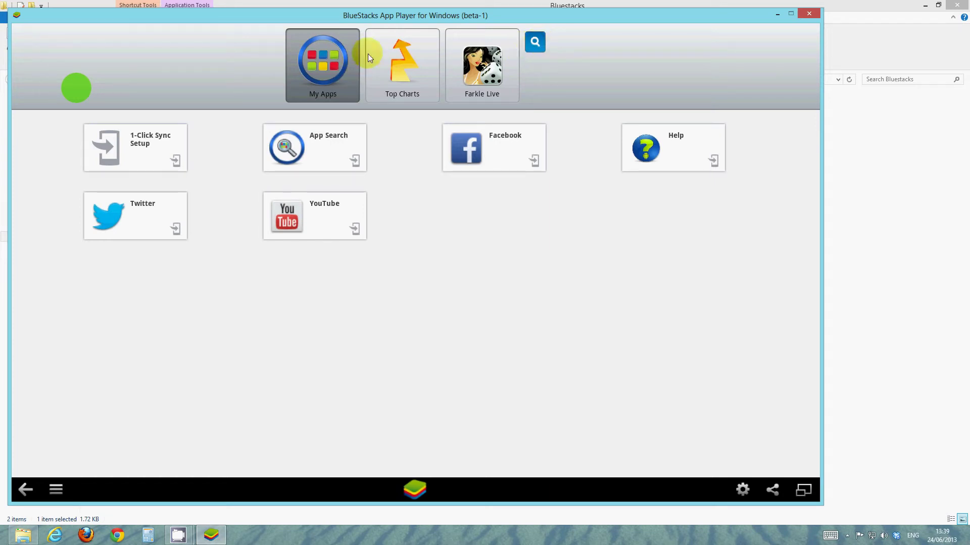
click(536, 44)
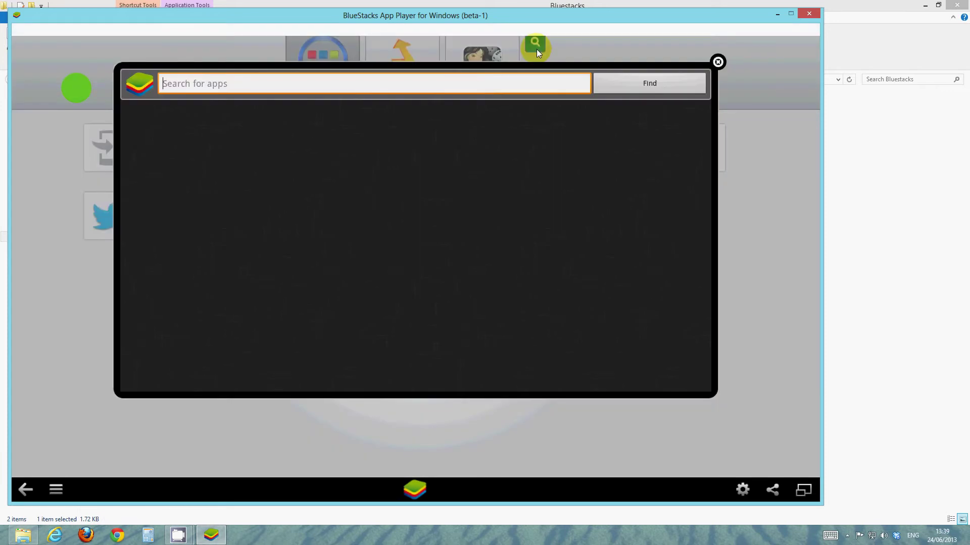
text(L)
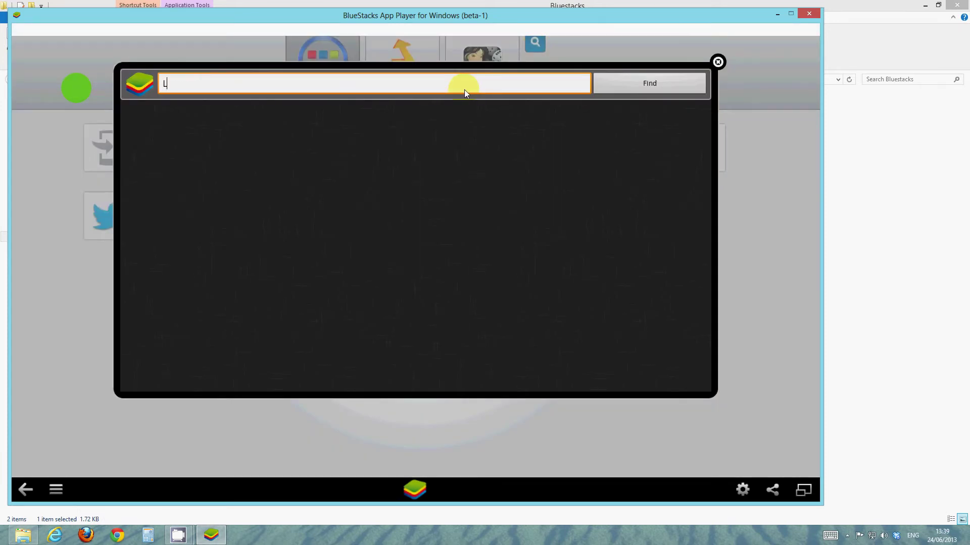
text(auncher pro)
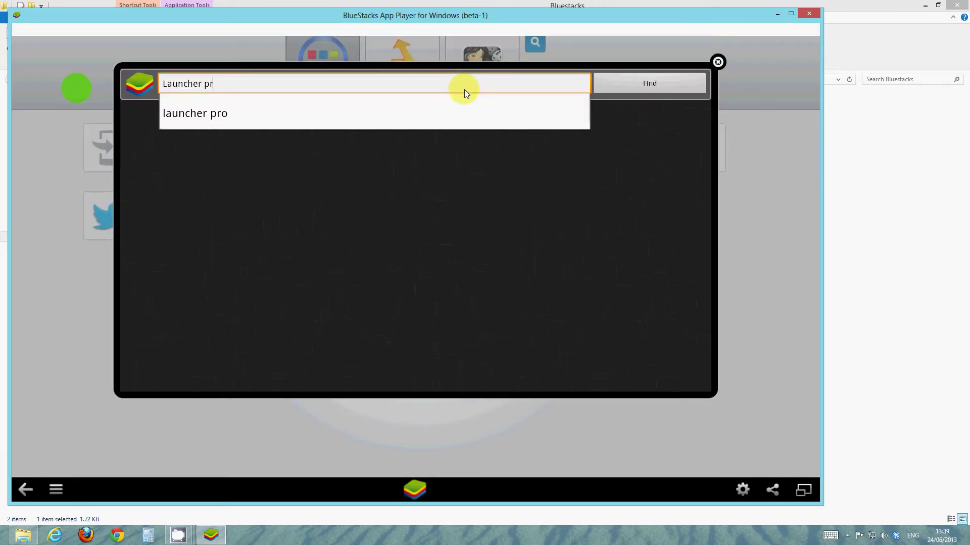
click(624, 80)
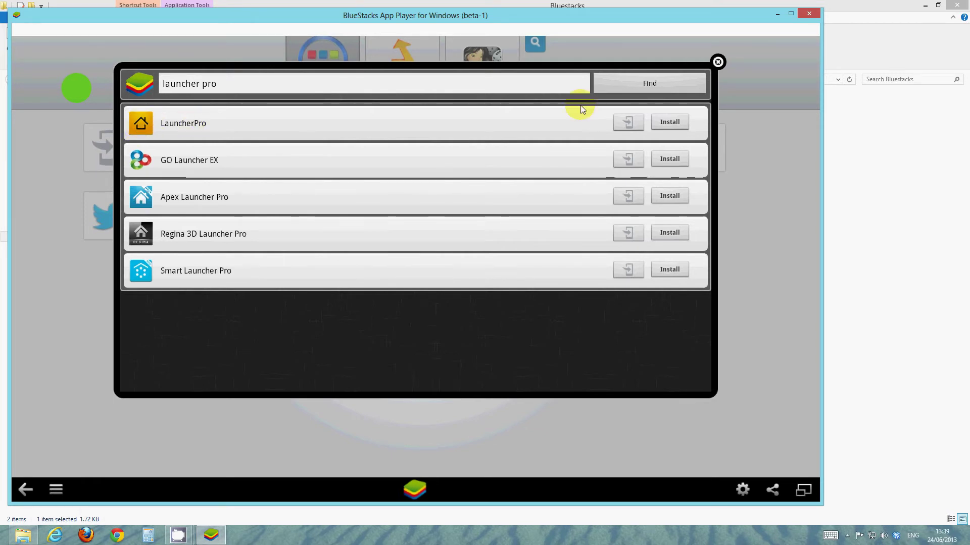
- Install the Google Play version of LauncherPro and accept its permissions
click(681, 123)
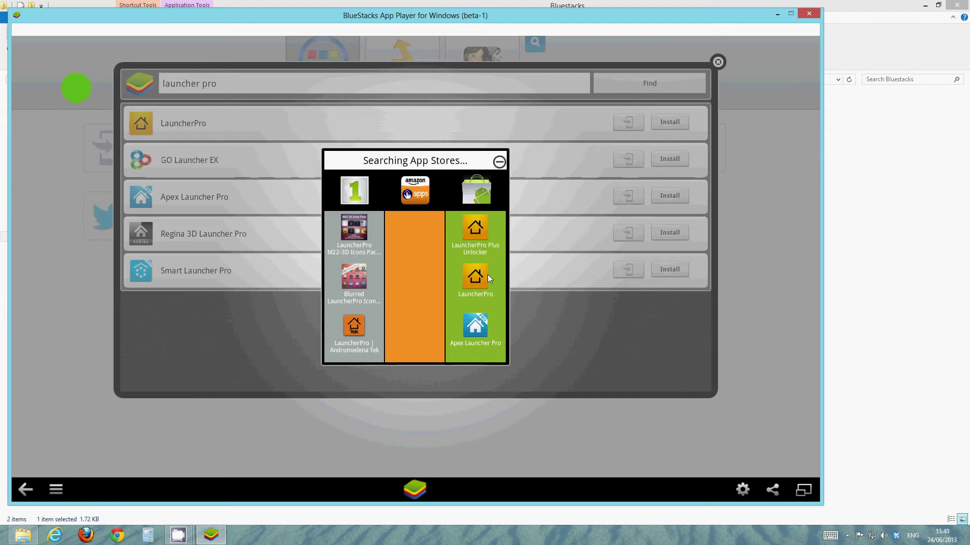
click(487, 290)
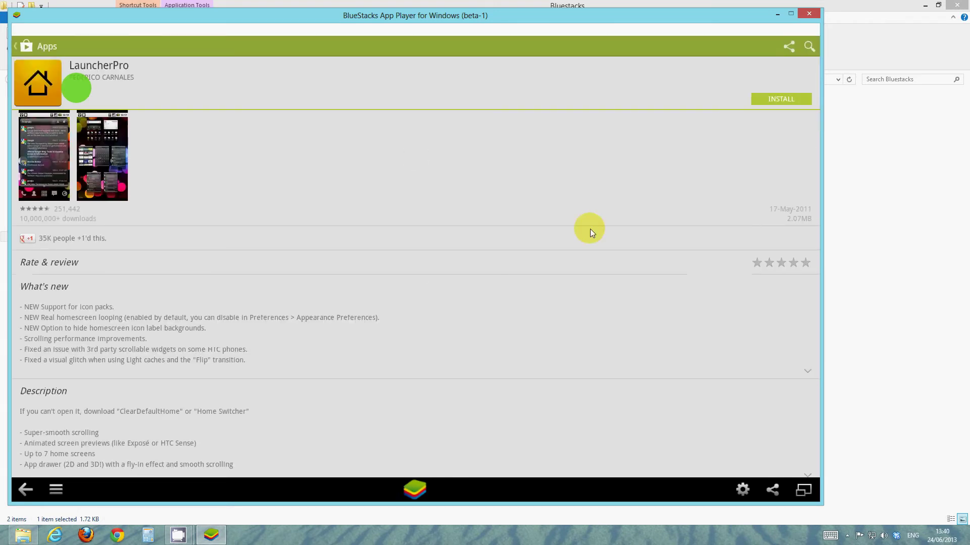
click(770, 99)
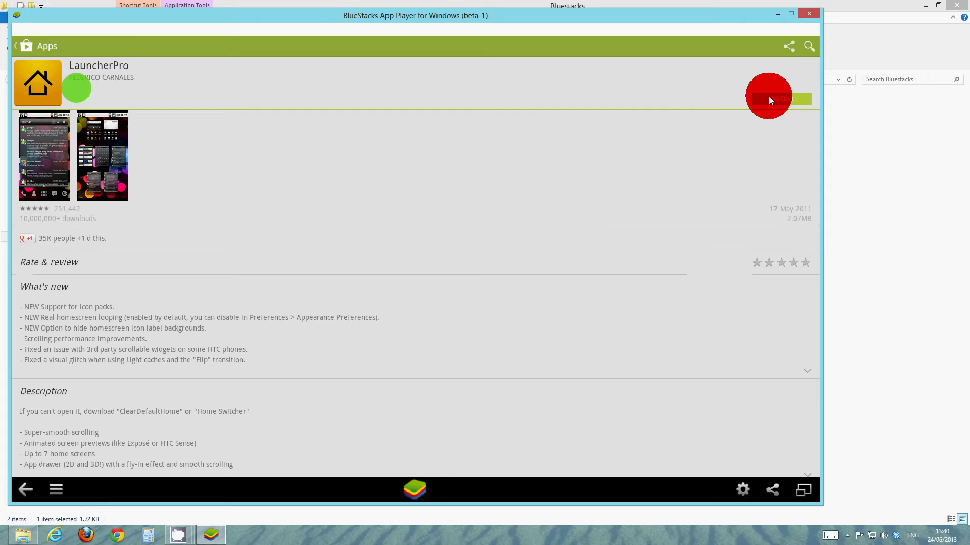
click(502, 388)
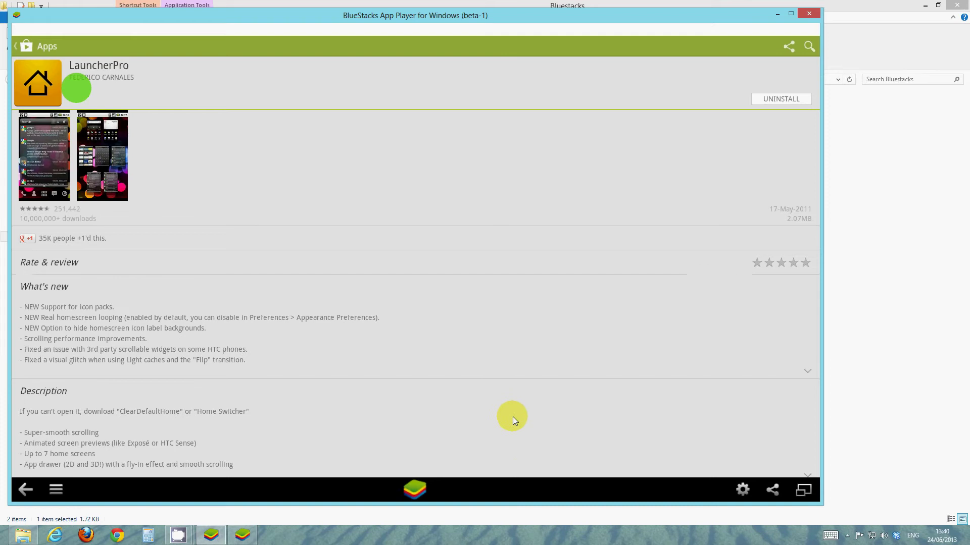
click(419, 498)
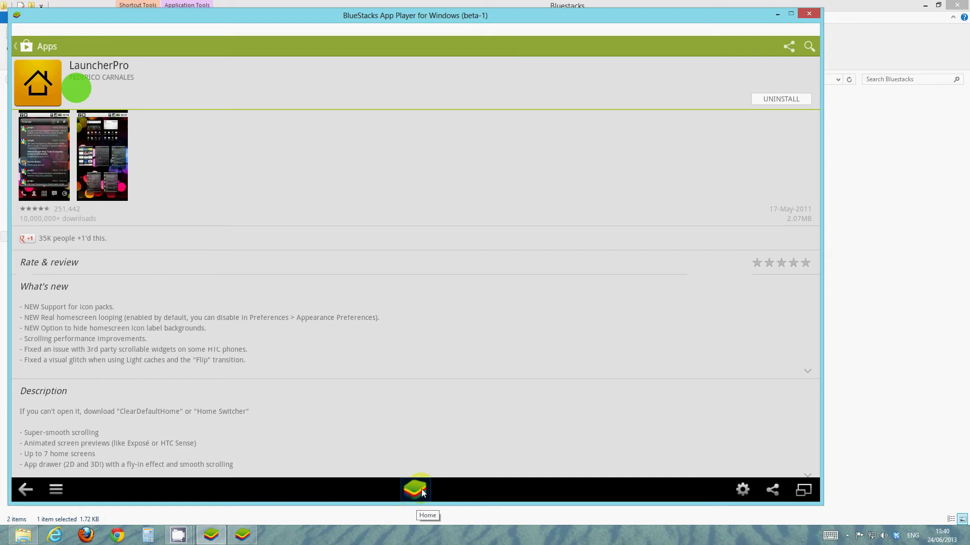
- Make LauncherPro the default home app and flip through its home screen pages
click(414, 492)
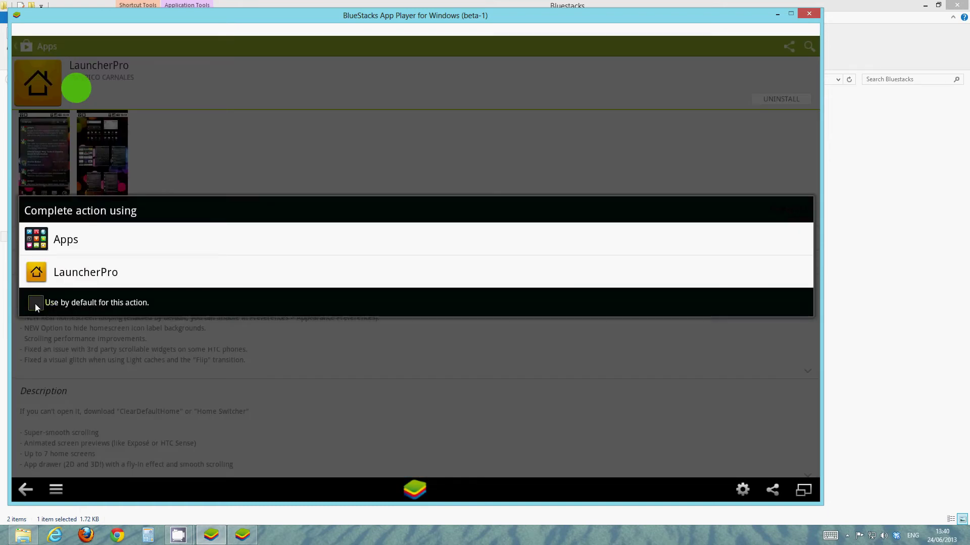
click(35, 304)
click(84, 274)
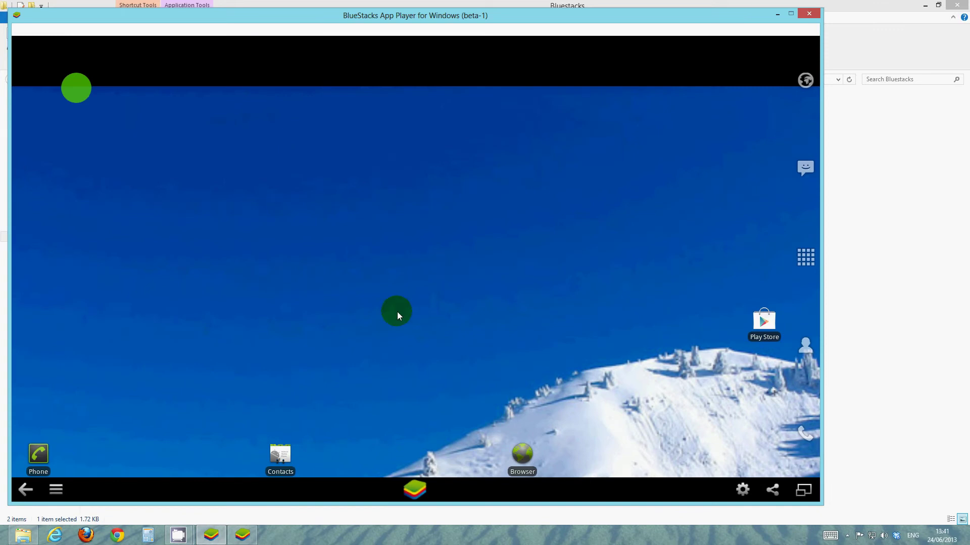
drag(256, 331, 472, 335)
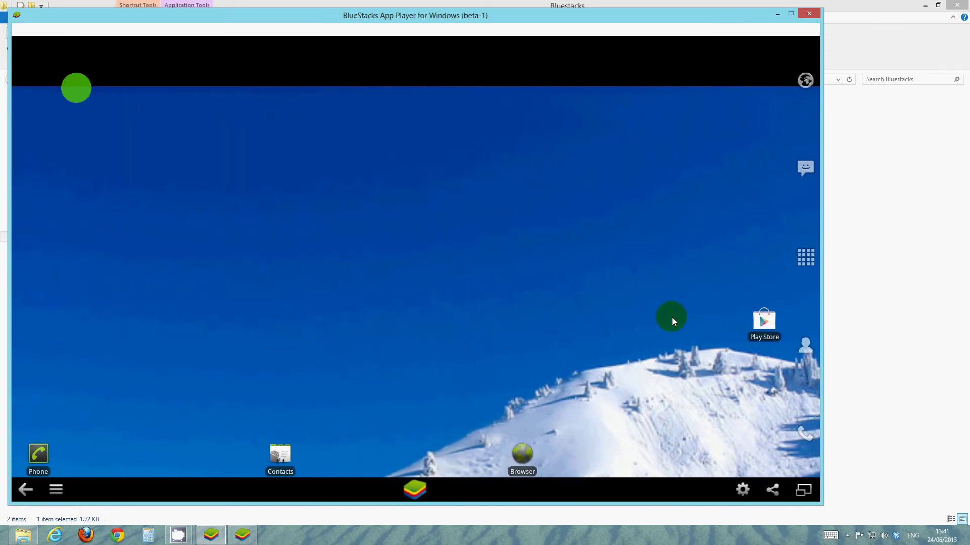
click(762, 324)
drag(759, 328, 675, 321)
- Open the LauncherPro app drawer to list all installed apps, nudging the window slightly down
click(807, 257)
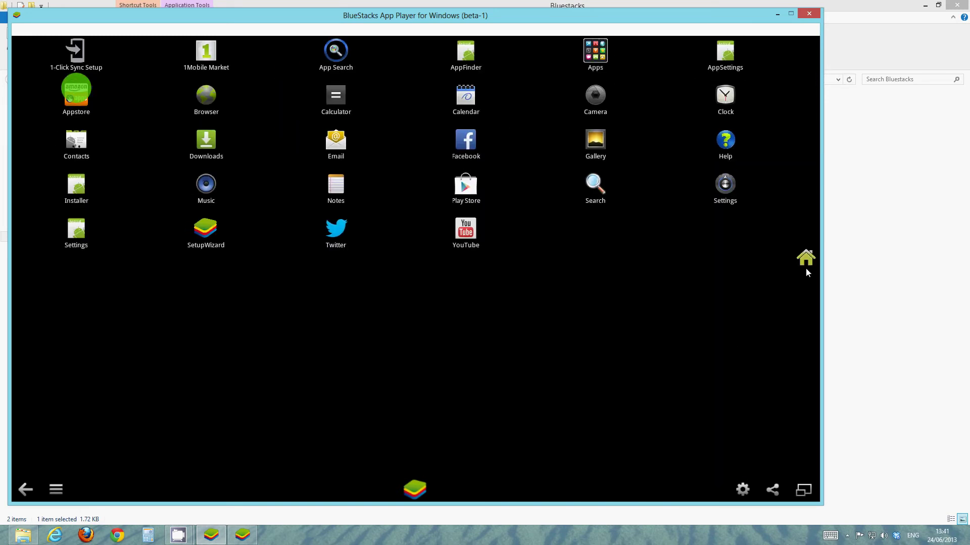
click(805, 263)
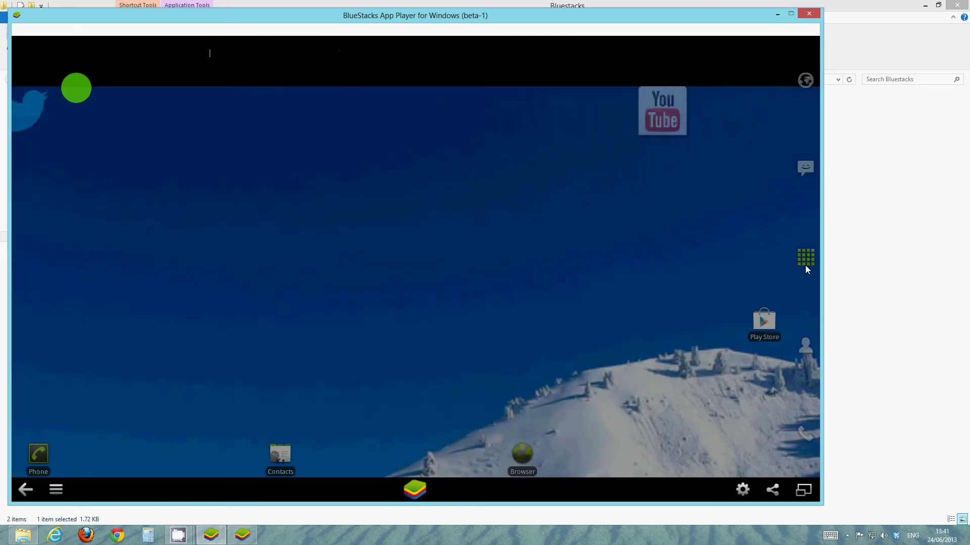
click(804, 260)
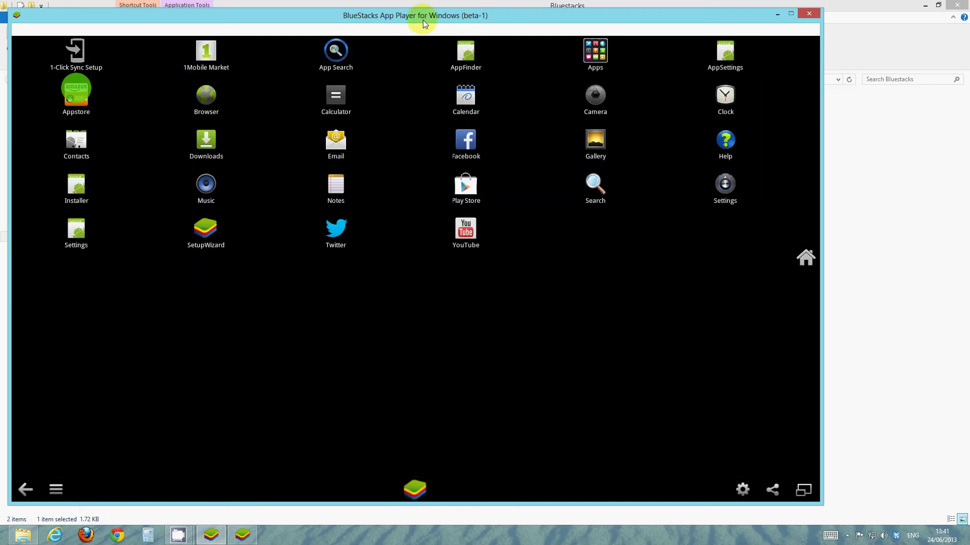
drag(423, 21, 425, 35)
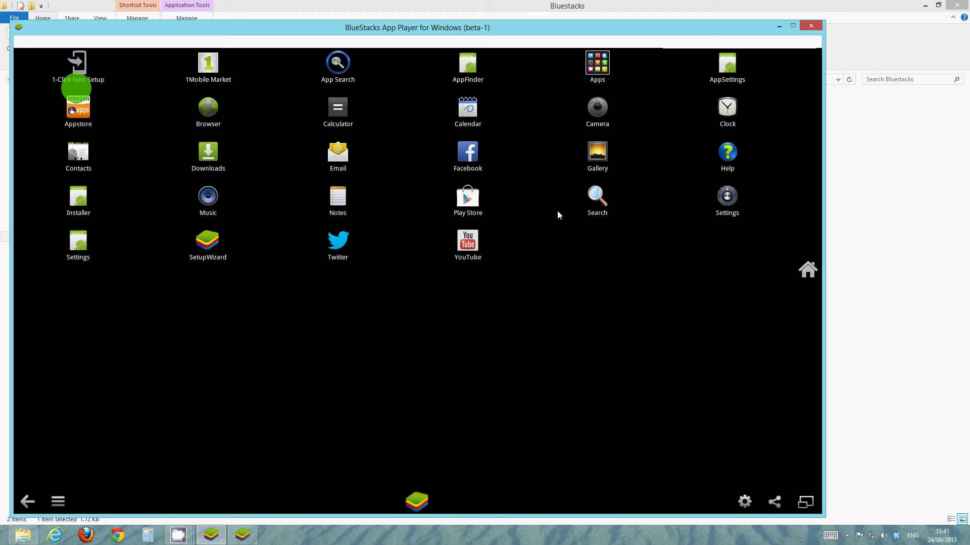
- Find Angry Birds in the Play Store, install it and accept its permissions
click(466, 202)
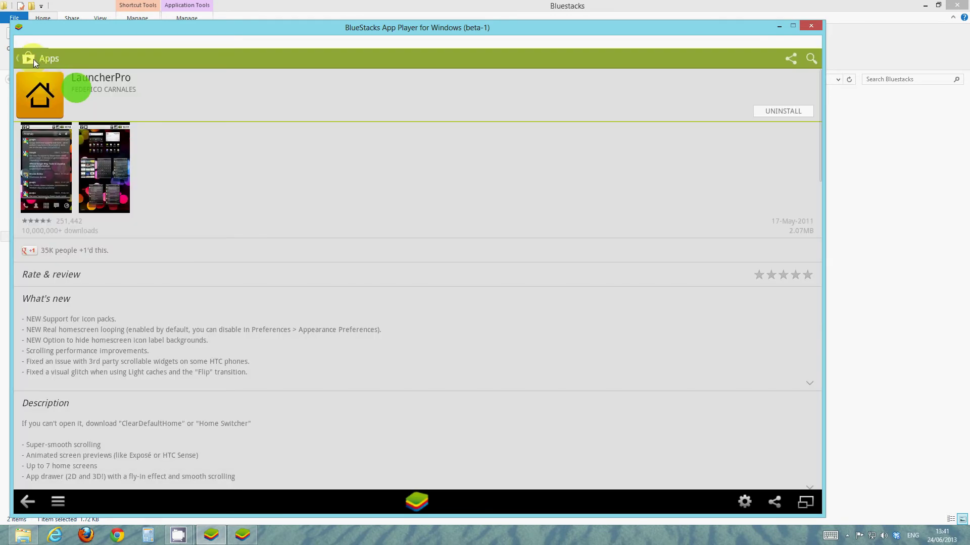
click(33, 59)
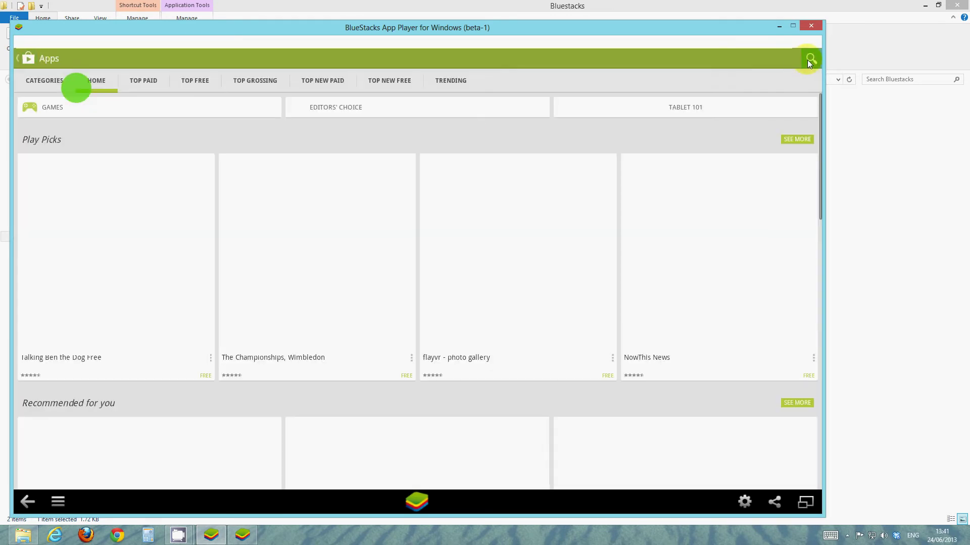
click(807, 60)
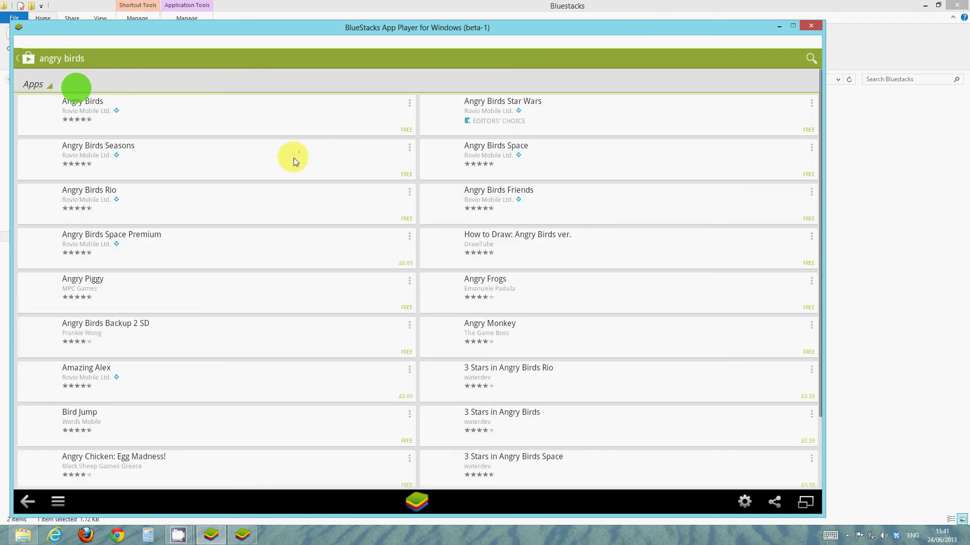
click(280, 117)
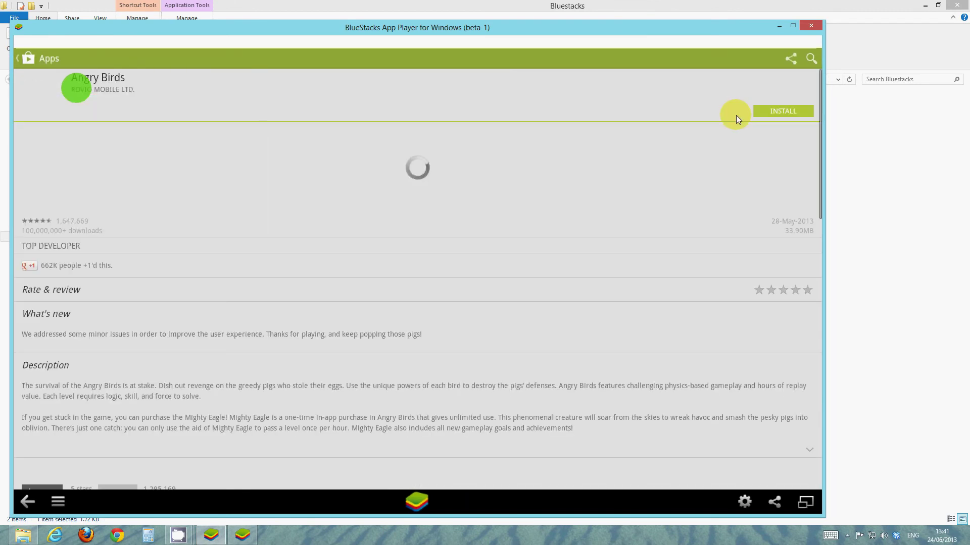
click(784, 112)
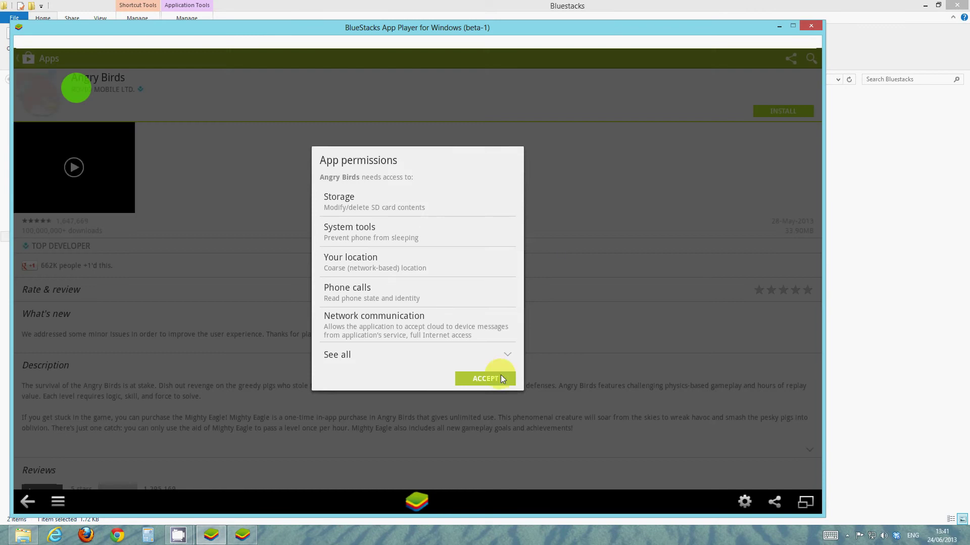
click(502, 378)
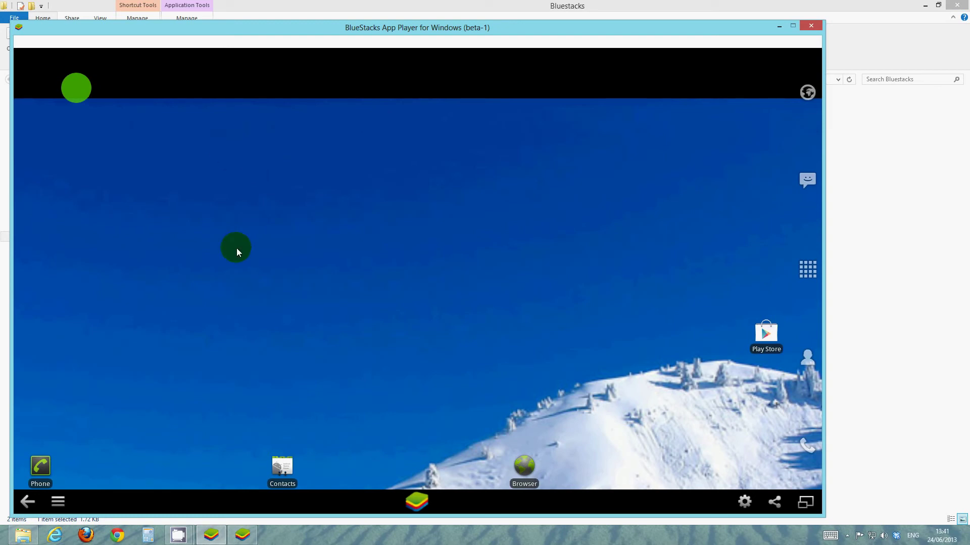
- Add the Analogue clock widget to the LauncherPro home screen and drag it to the top centre
click(179, 536)
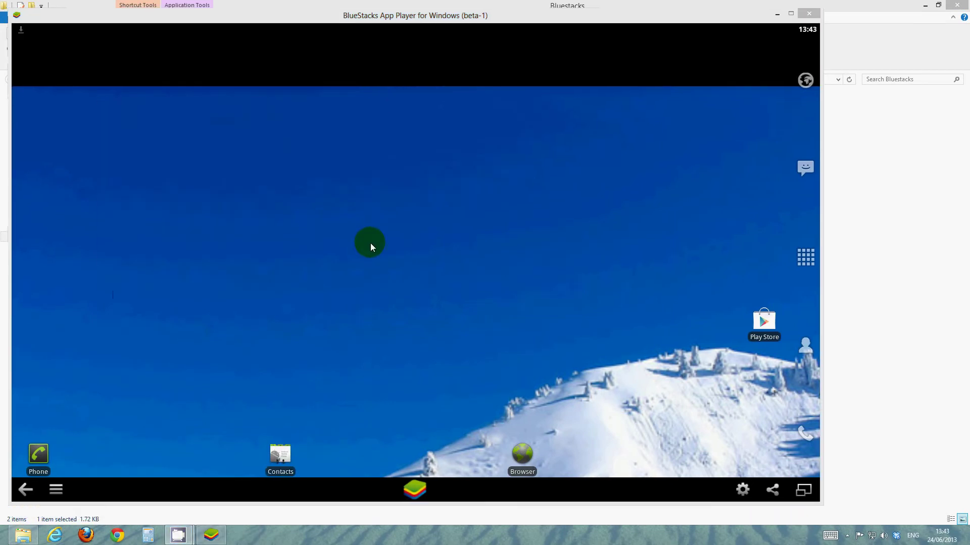
click(357, 256)
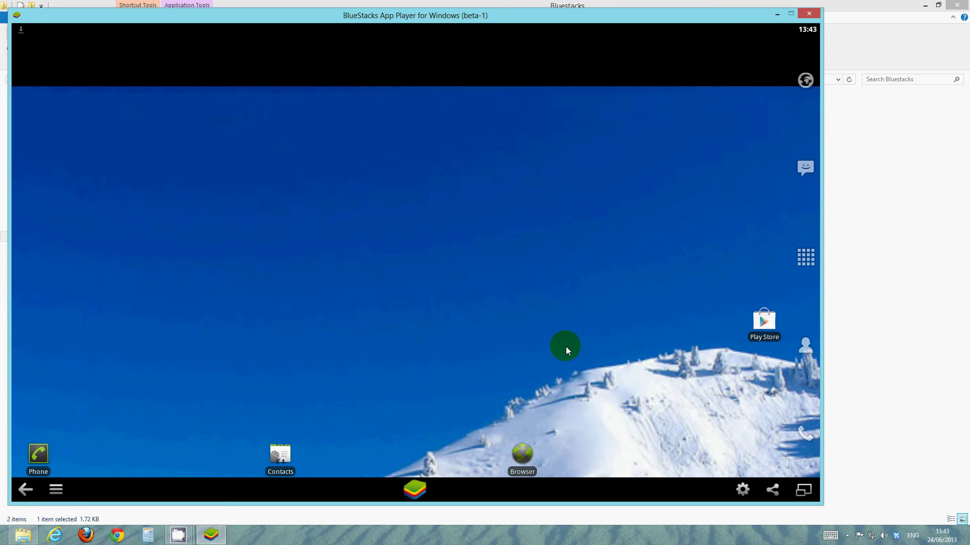
drag(600, 353, 581, 345)
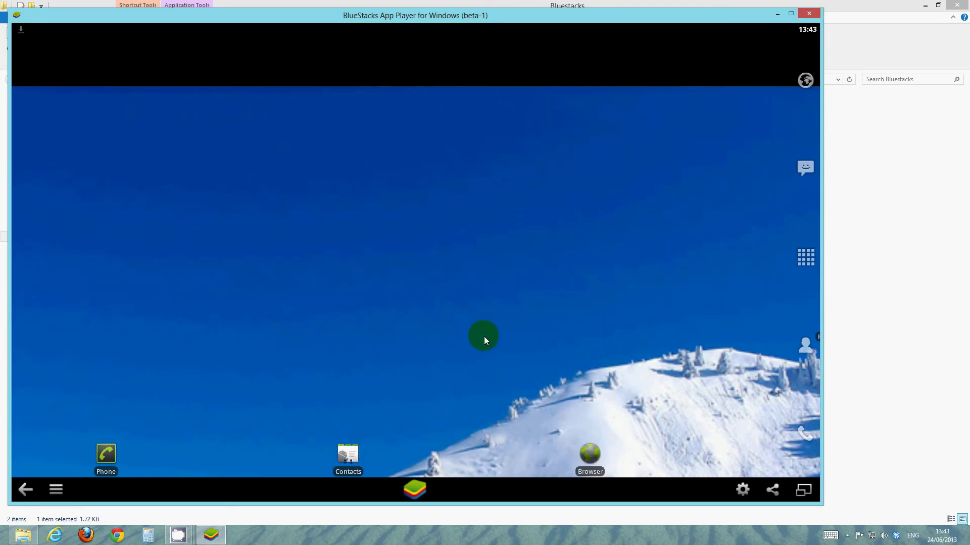
click(438, 189)
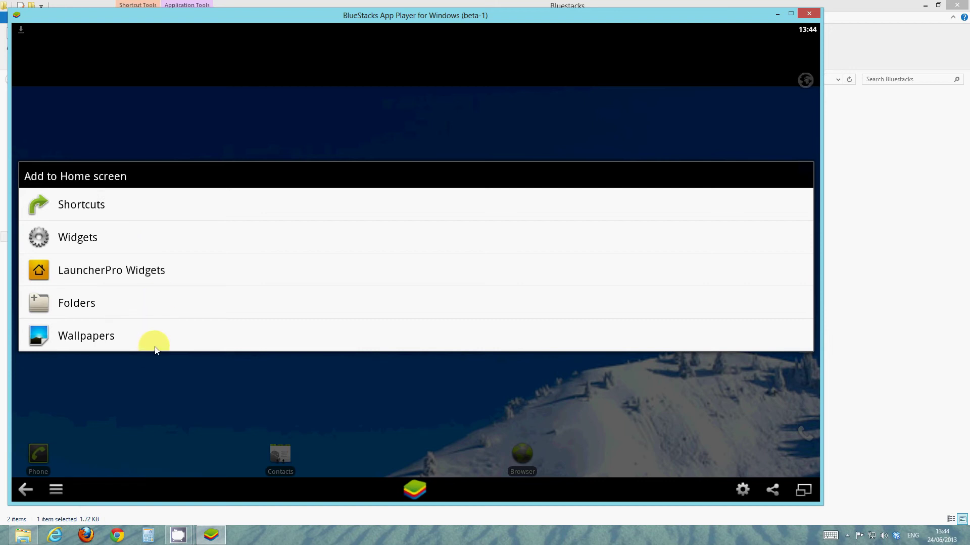
click(106, 232)
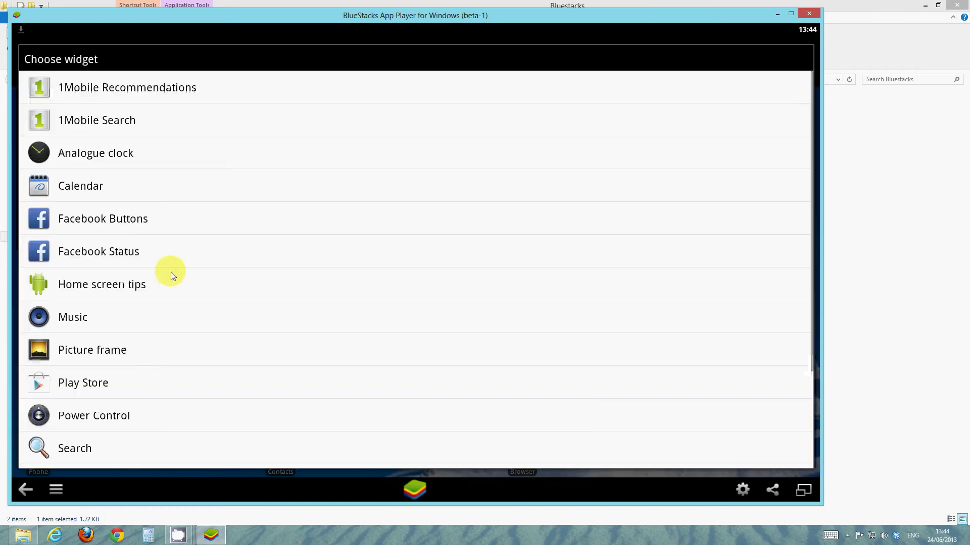
click(65, 158)
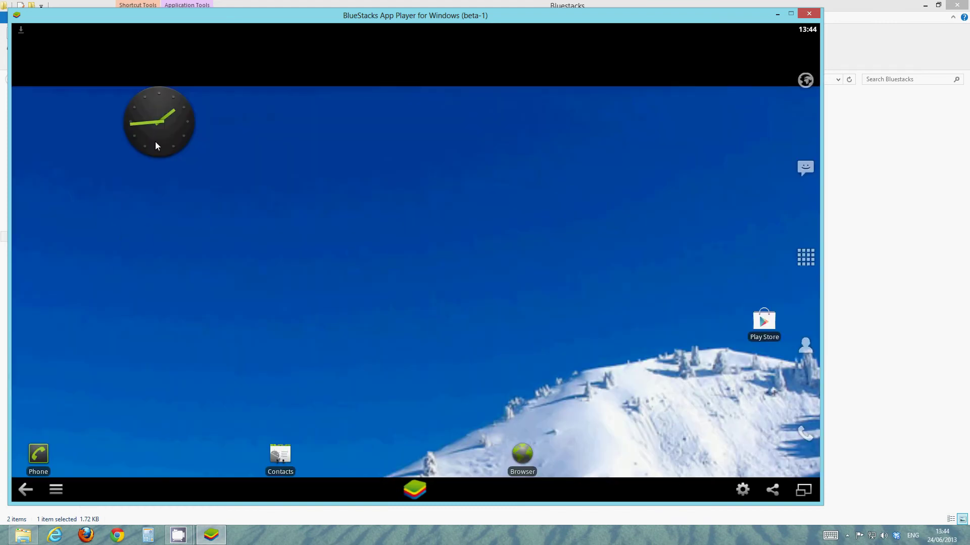
drag(155, 134, 384, 164)
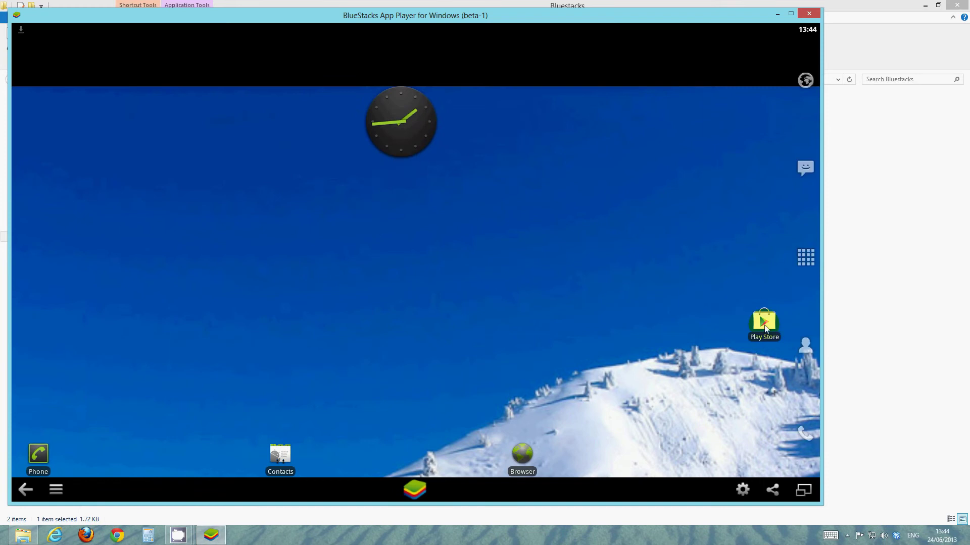
click(56, 489)
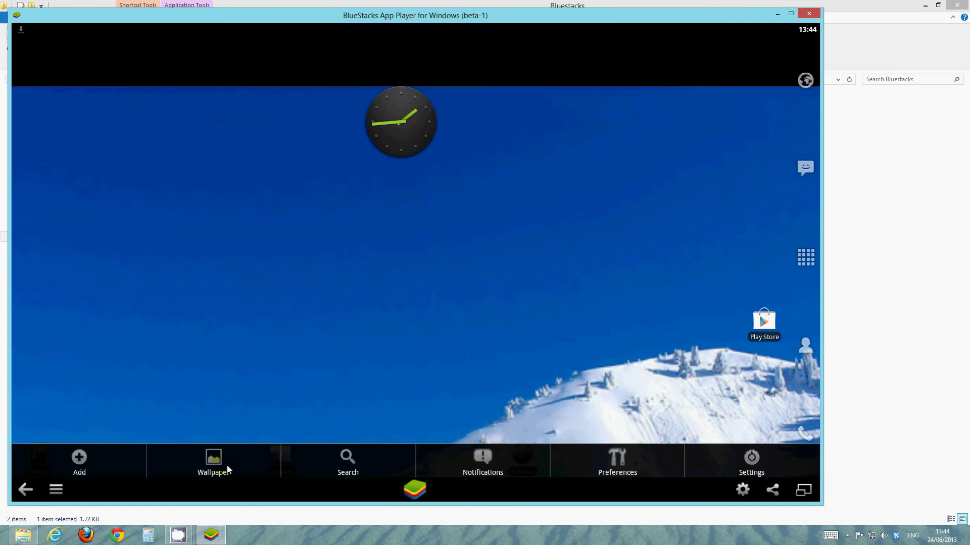
click(626, 456)
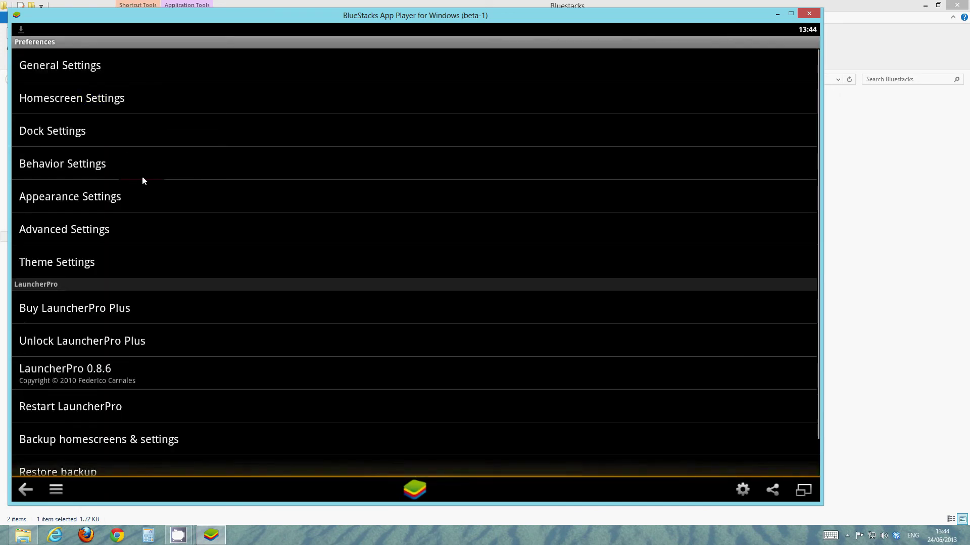
click(141, 282)
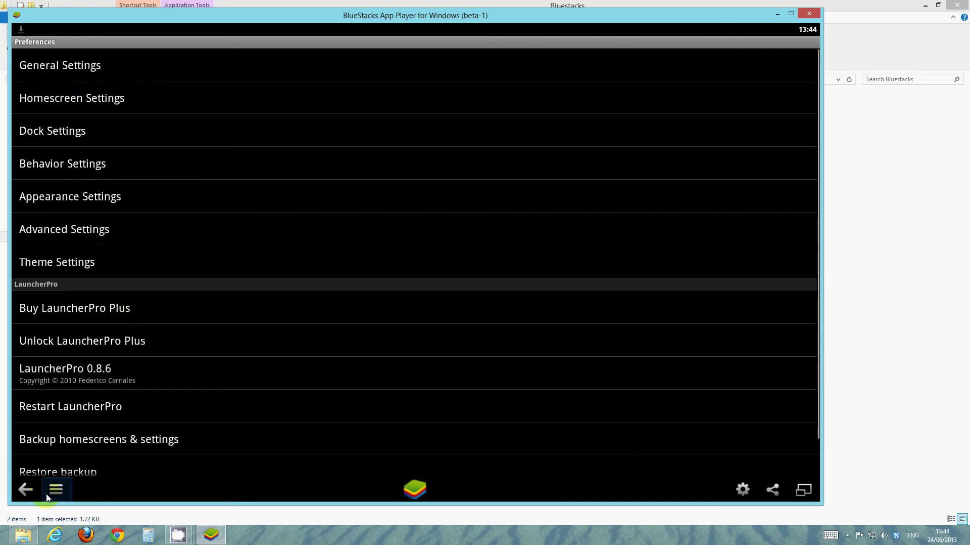
click(28, 490)
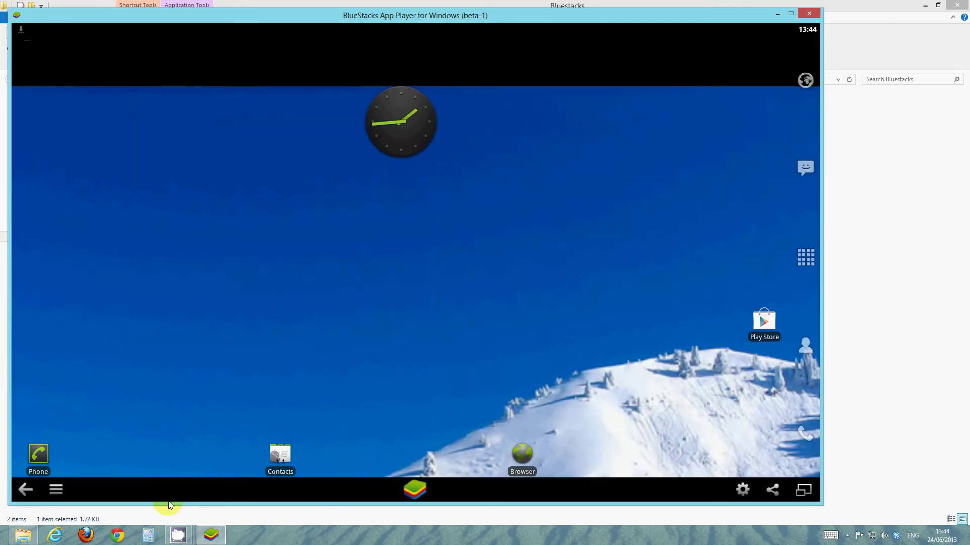
click(56, 492)
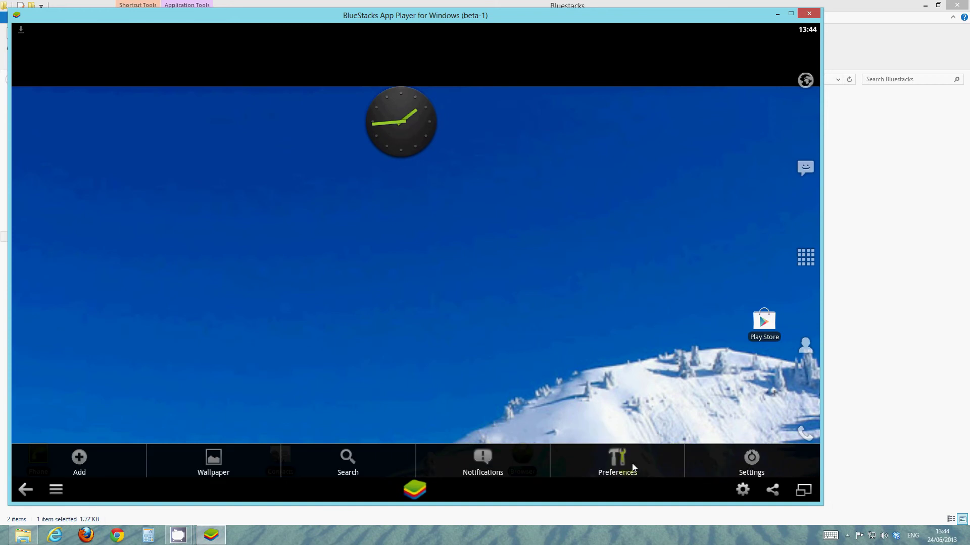
click(752, 464)
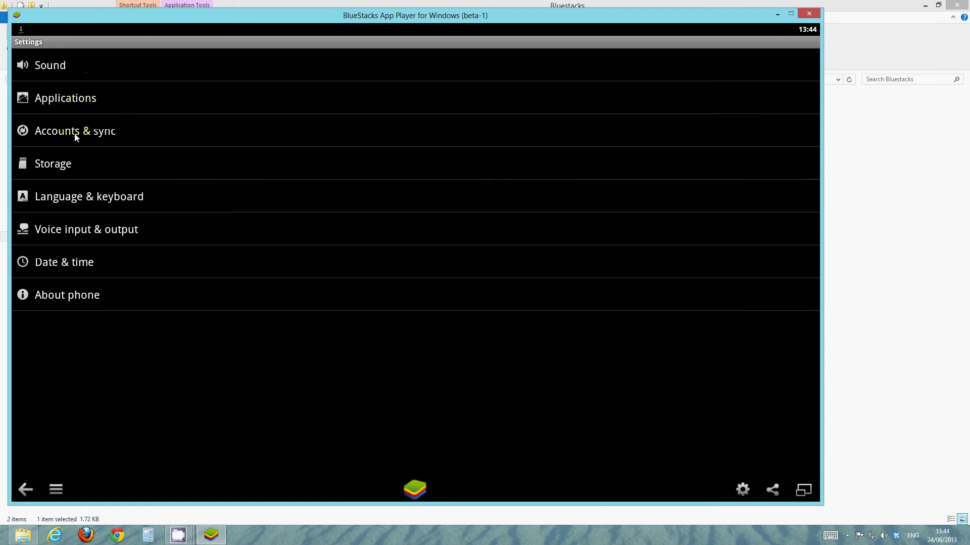
click(25, 489)
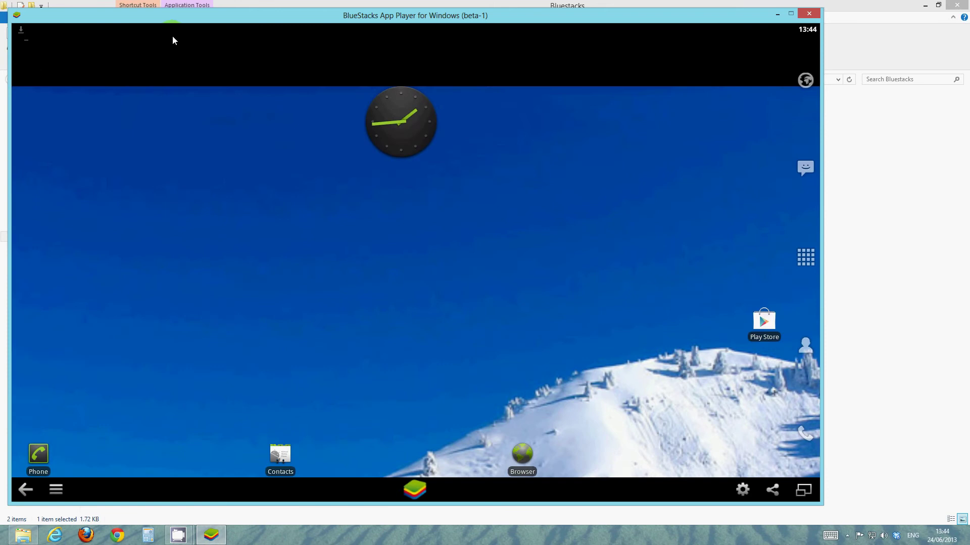
- Check the Angry Birds download in the notification shade, then show the installed-apps grid
drag(176, 30, 164, 371)
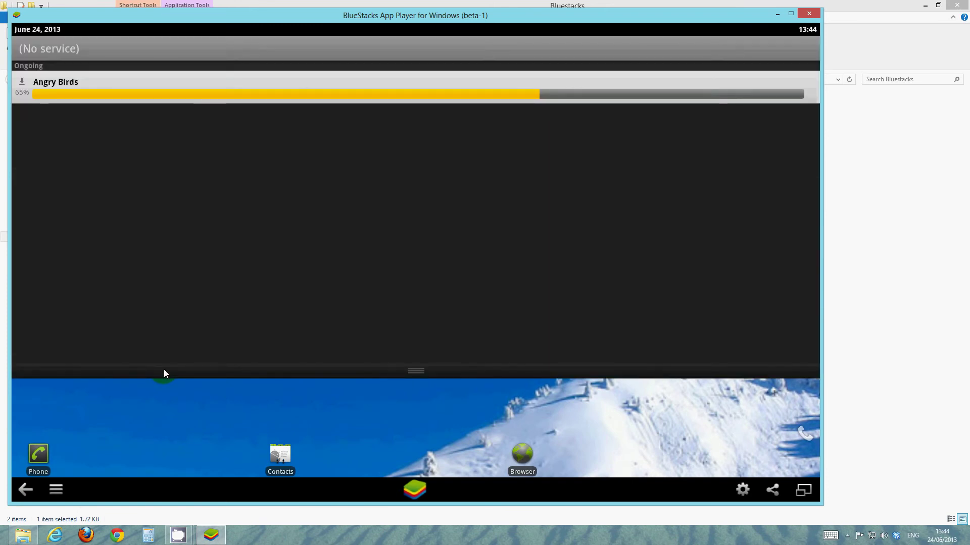
drag(173, 338, 194, 96)
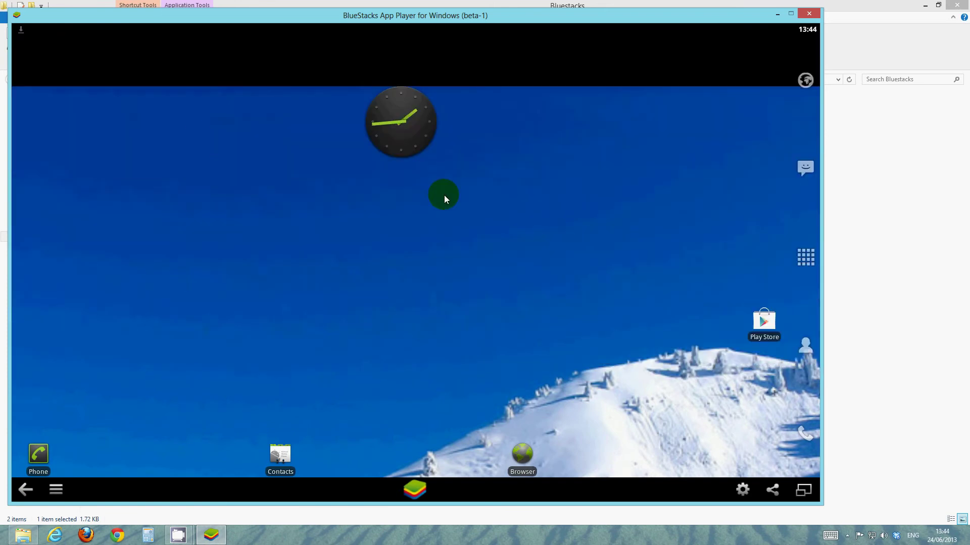
click(793, 243)
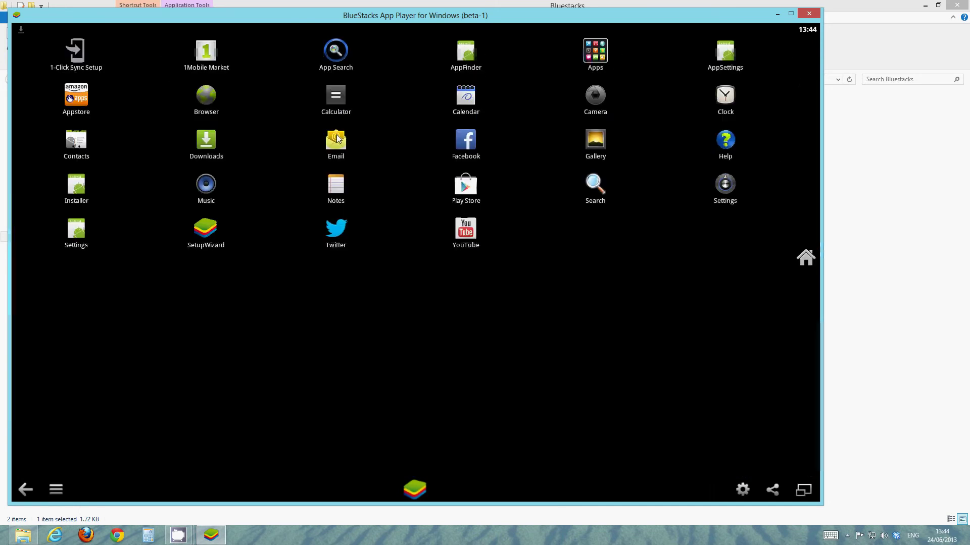
- Launch Browser, enter youtube.co, open the suggested YouTube channel page and scroll through it
click(201, 96)
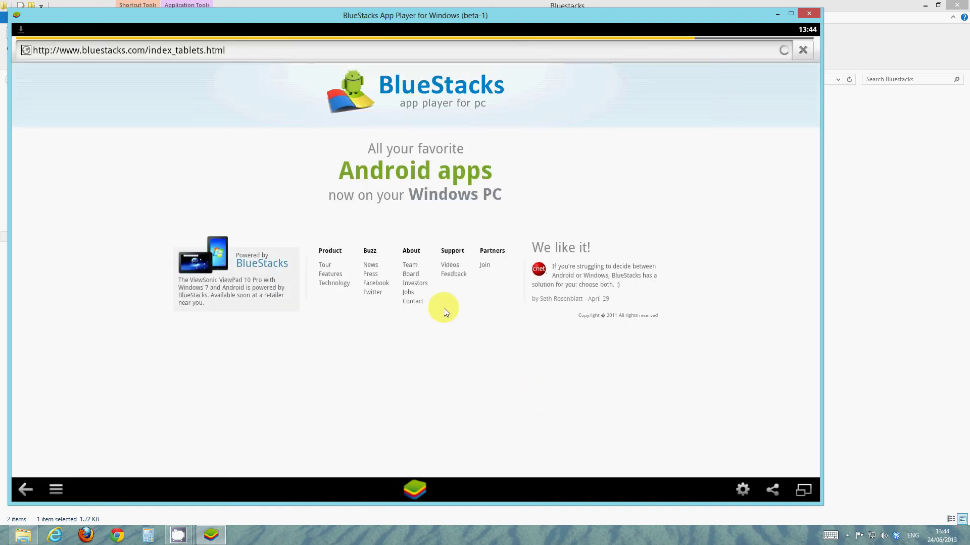
click(289, 54)
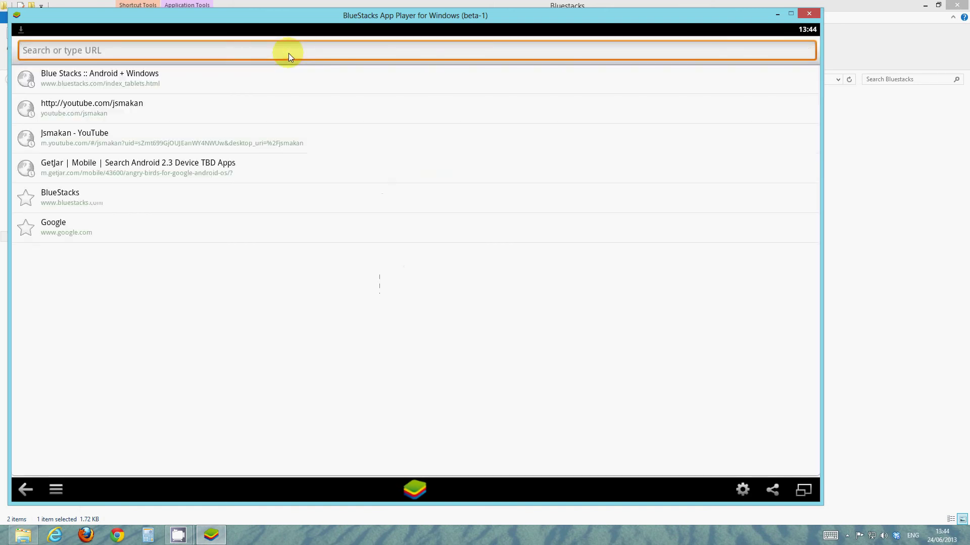
text(y)
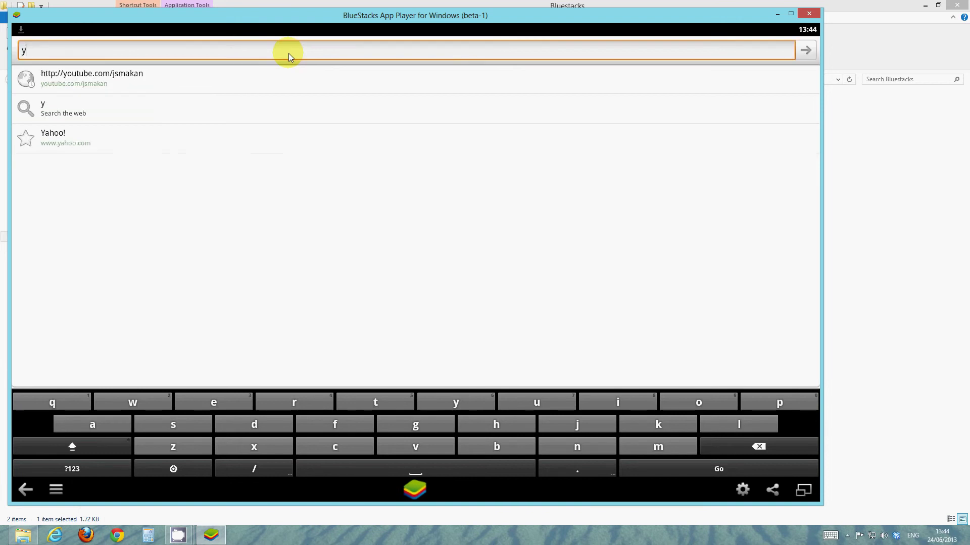
text(outube.c)
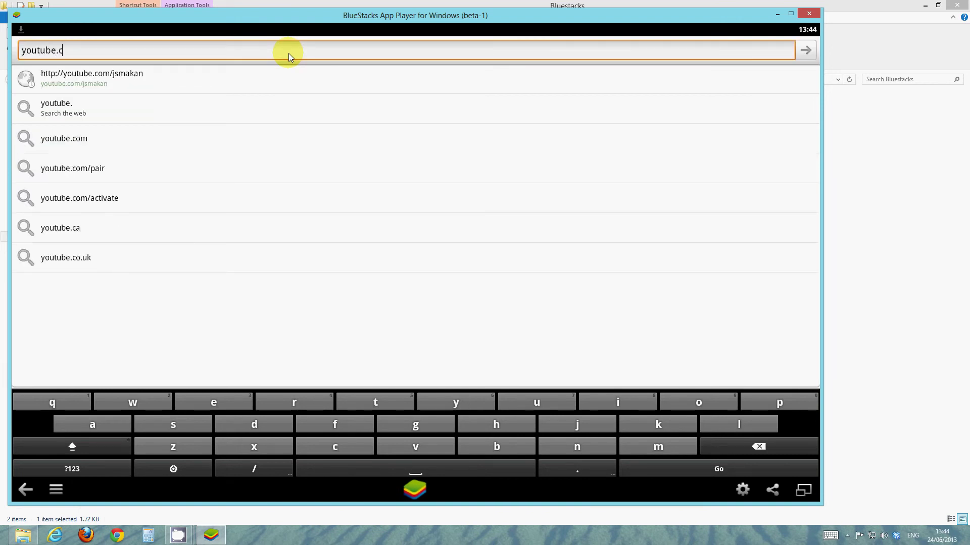
text(om)
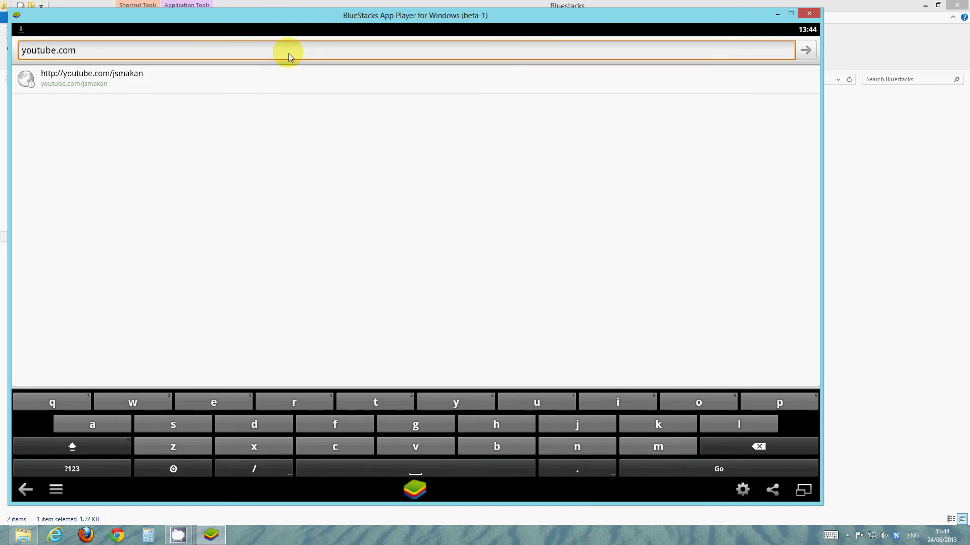
click(266, 80)
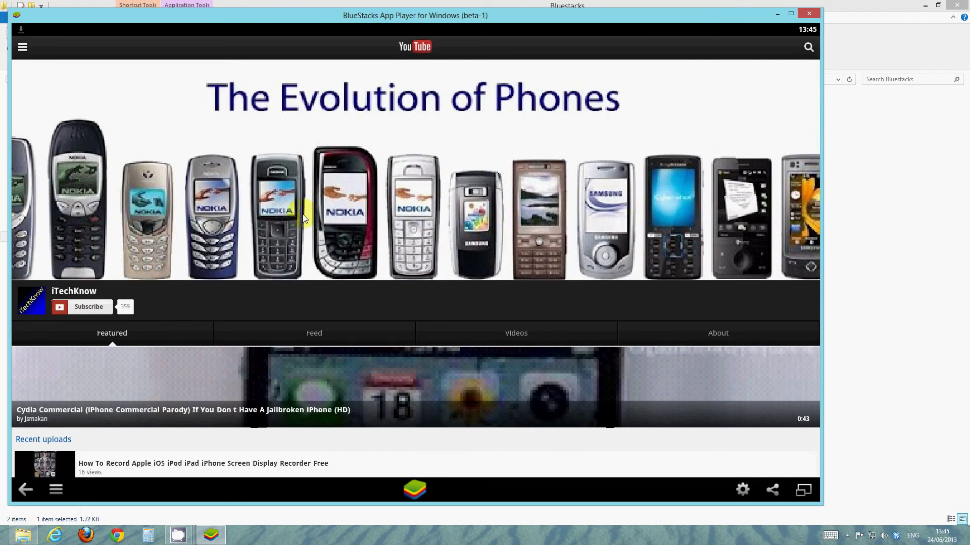
scroll(302, 214, down, 5)
scroll(303, 218, down, 1)
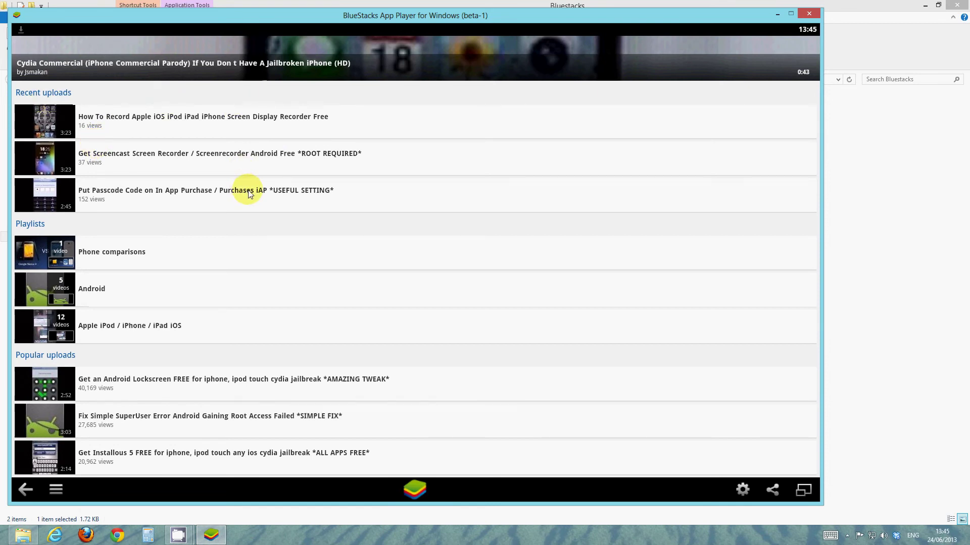
scroll(454, 244, up, 3)
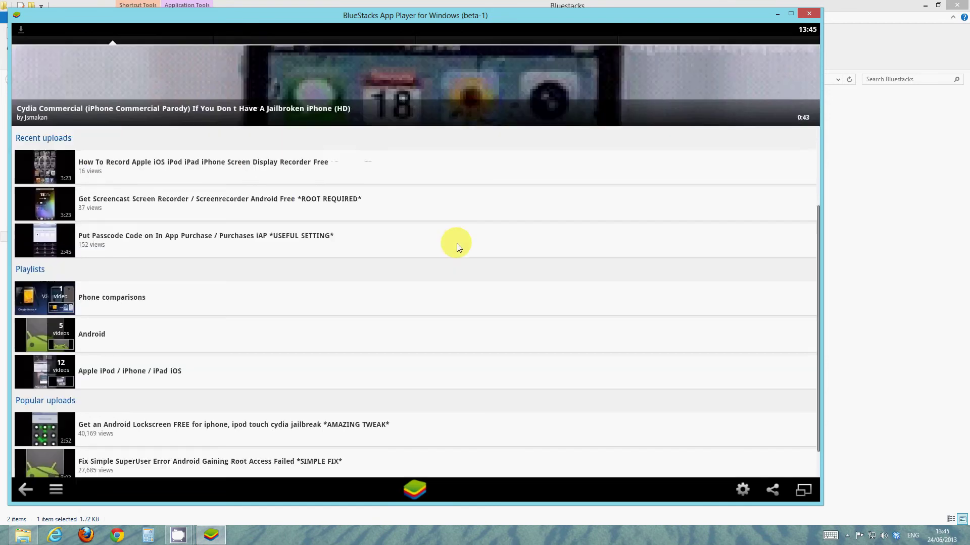
scroll(465, 425, up, 10)
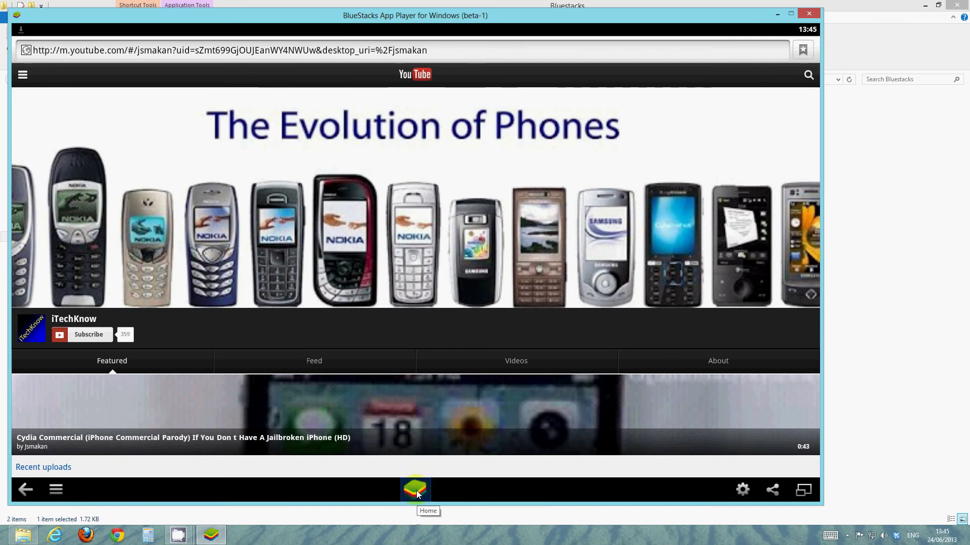
- Check Angry Birds' install progress in the app grid and notification shade
click(414, 489)
click(803, 255)
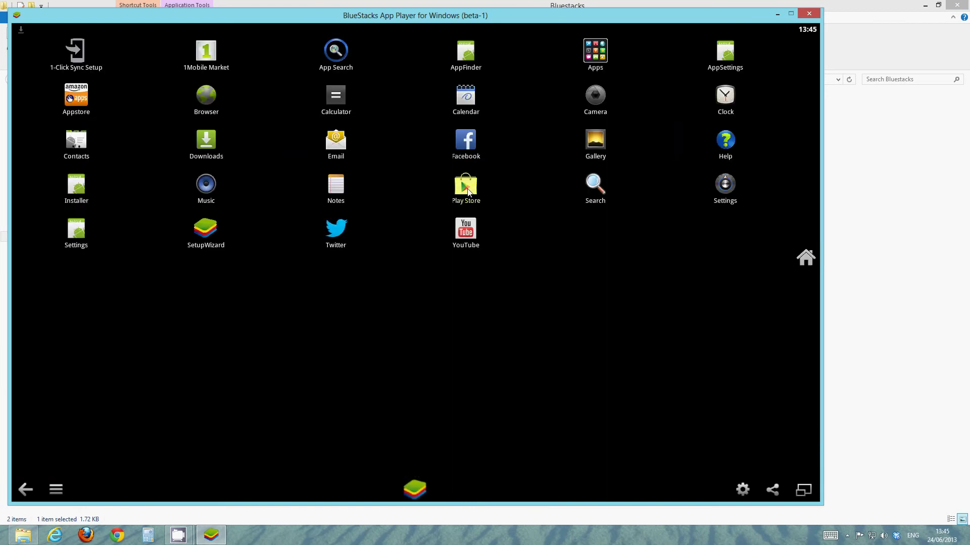
click(418, 491)
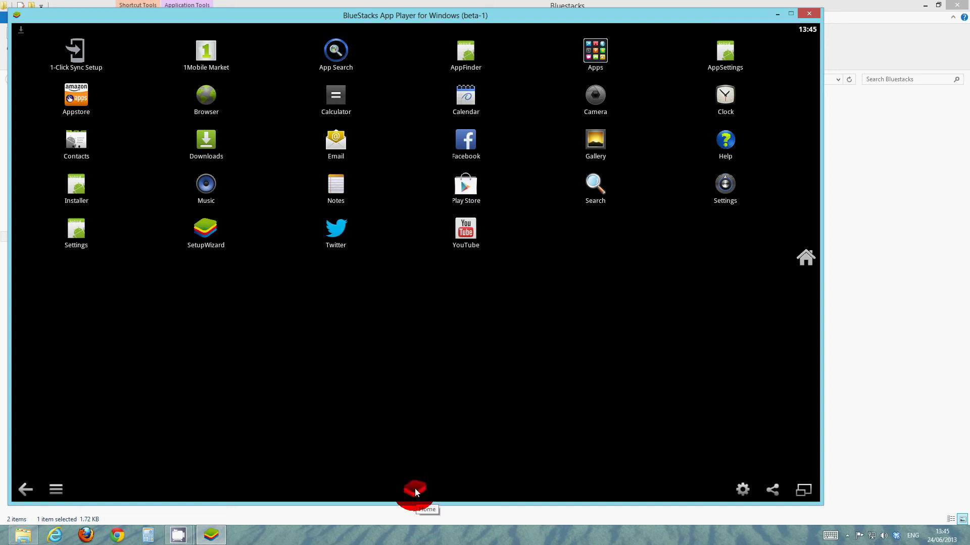
drag(413, 28, 423, 326)
drag(439, 470, 463, 269)
click(806, 257)
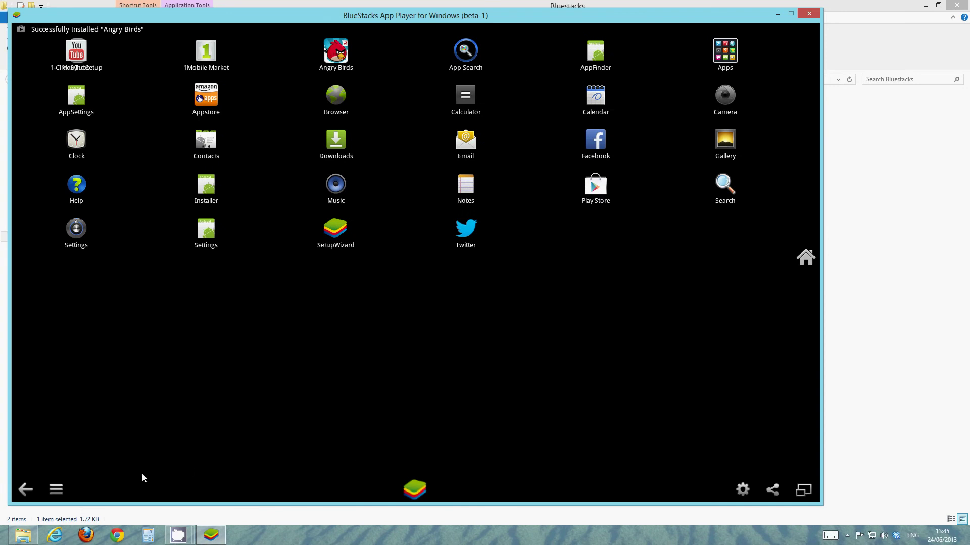
- Return home and pull down the shade to show Angry Birds' 'Successfully installed' notification
click(26, 489)
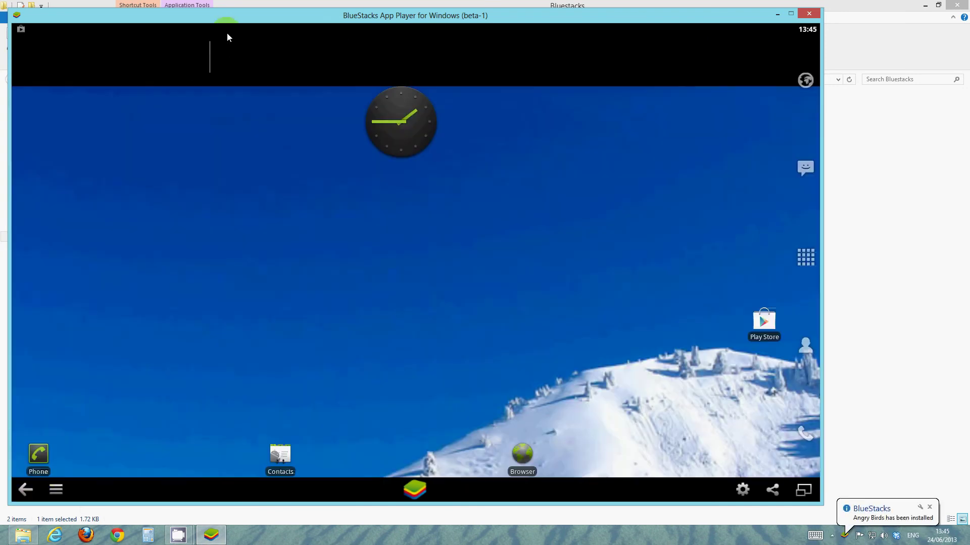
drag(227, 72, 216, 361)
click(264, 99)
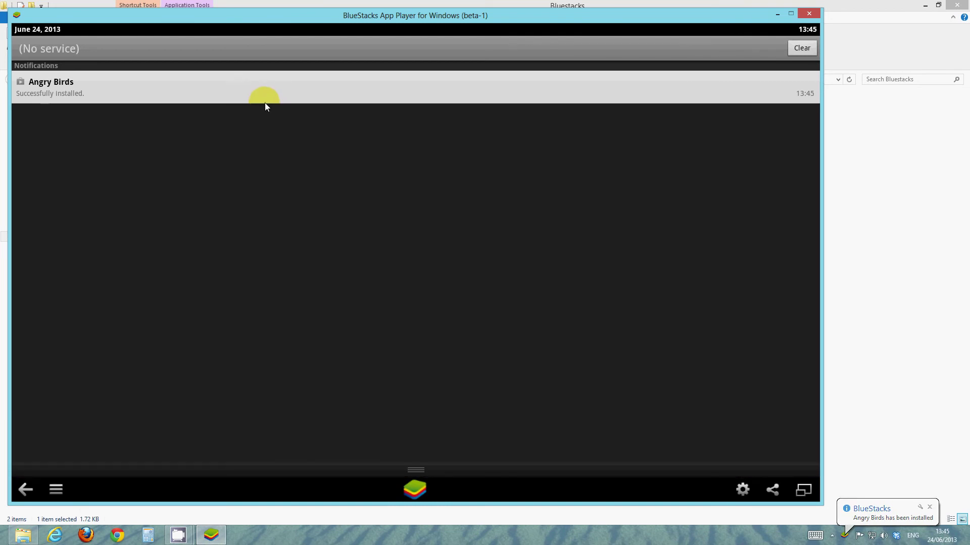
- Launch Angry Birds from its notification, dismiss the Toons promotion and press Play
click(97, 96)
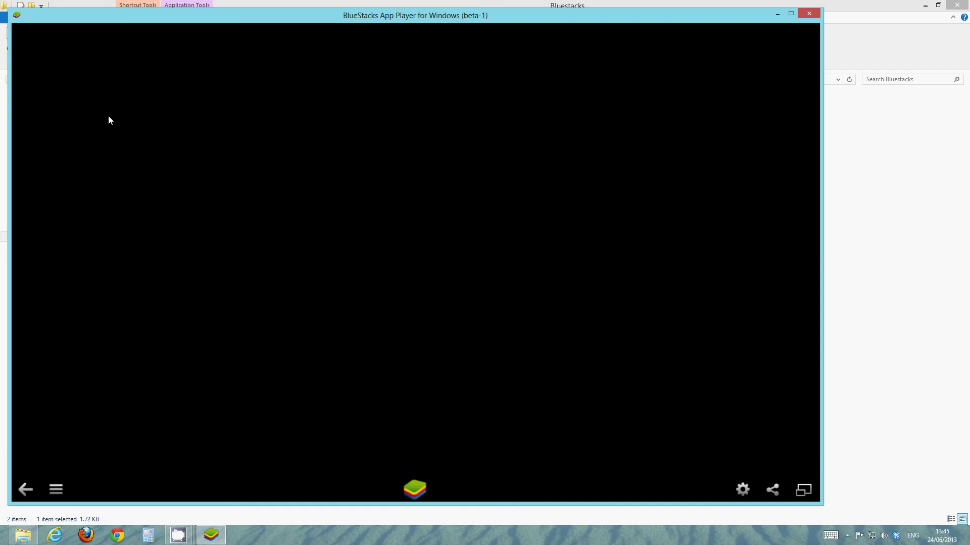
click(109, 118)
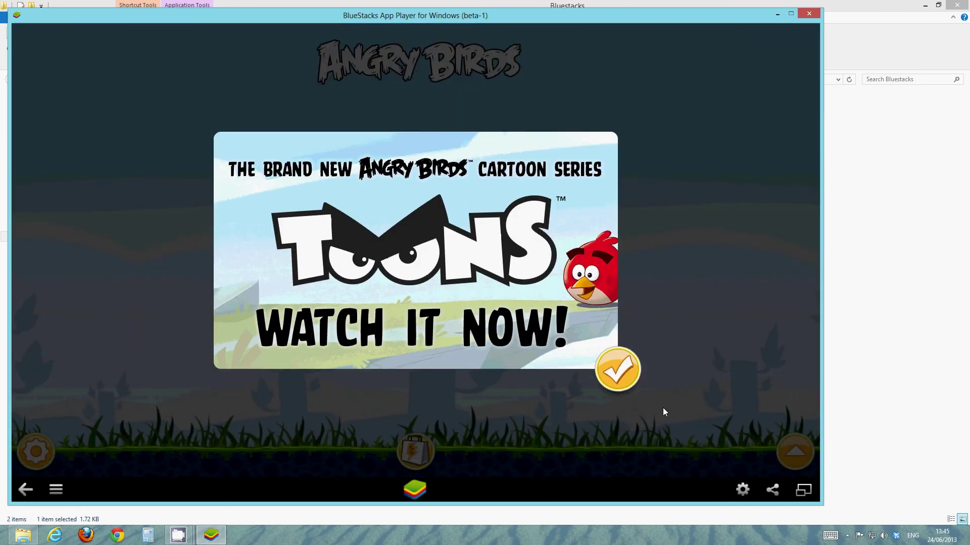
click(626, 379)
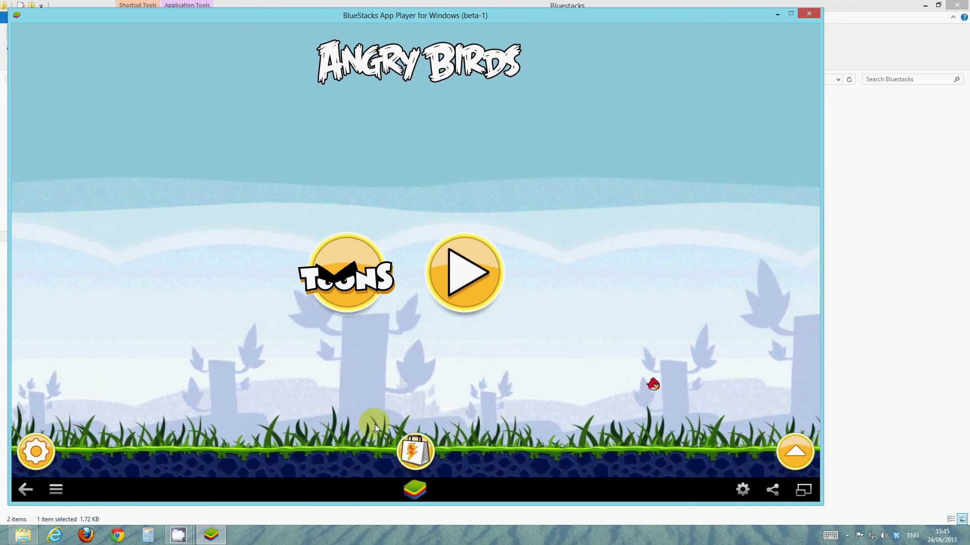
click(469, 279)
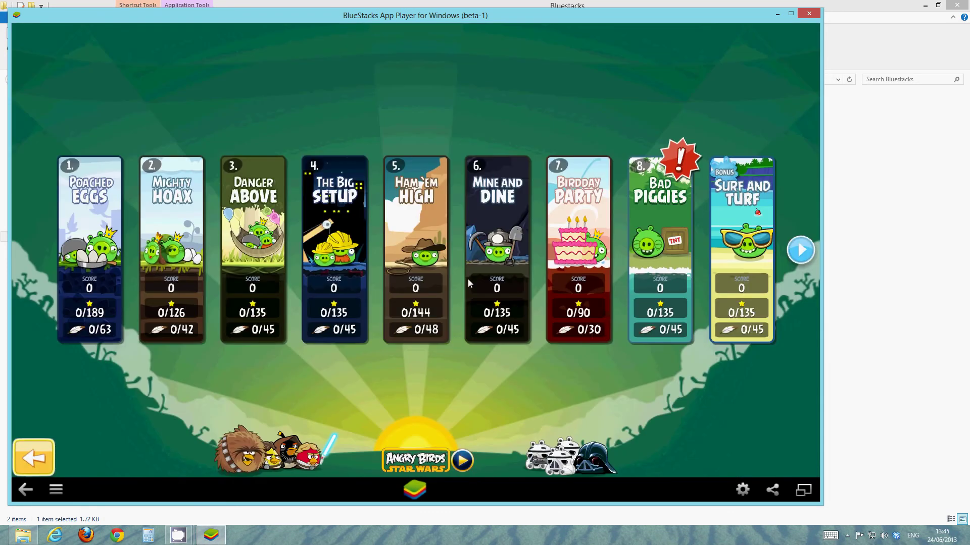
- Play Poached Eggs level 1 through to a Level Cleared screen scoring 20204
click(83, 232)
click(92, 96)
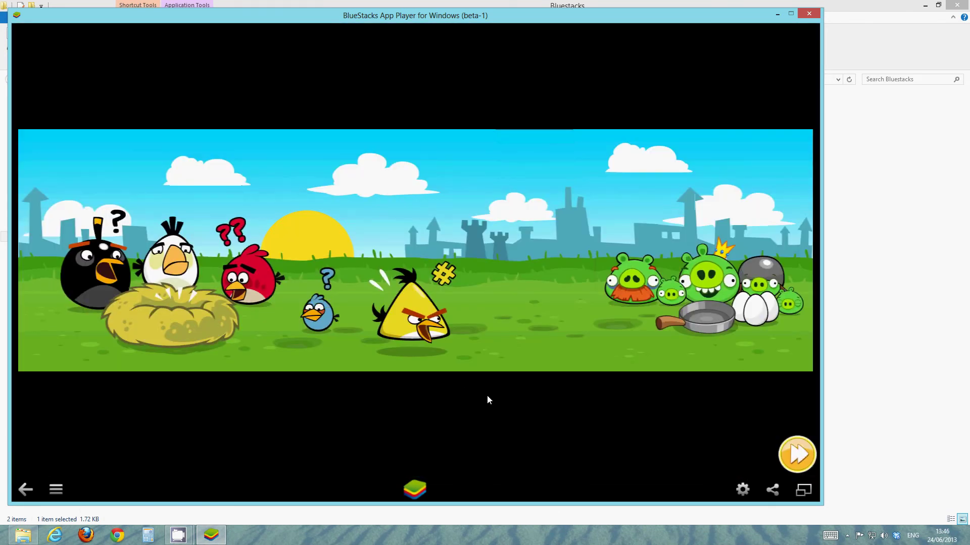
click(796, 451)
click(513, 359)
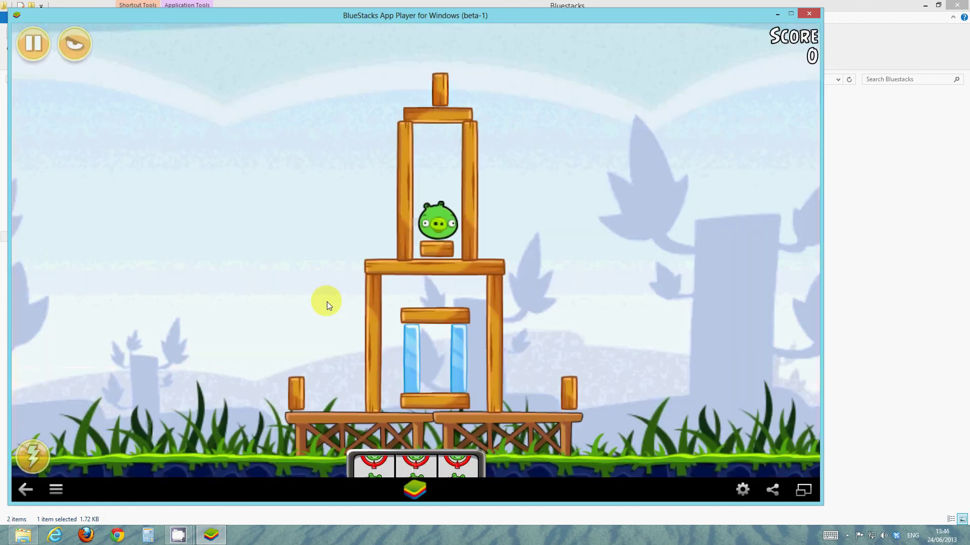
drag(275, 301, 81, 372)
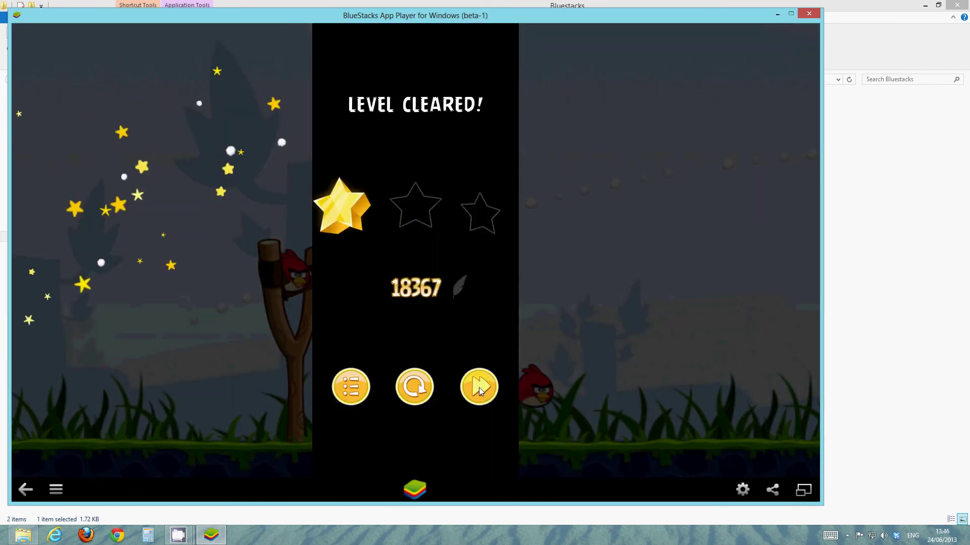
click(479, 386)
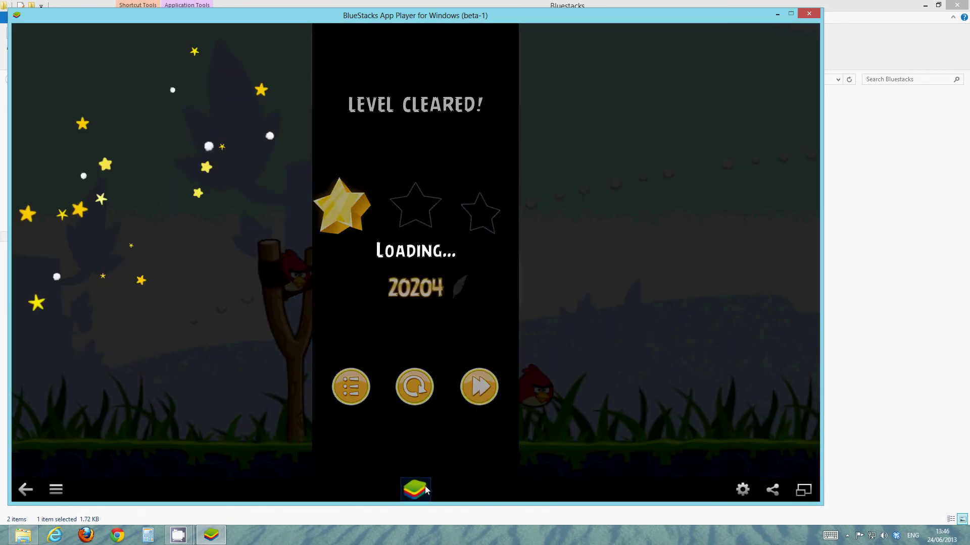
- Leave the game for the LauncherPro home screen and reveal the hidden Windows tray icons
click(421, 490)
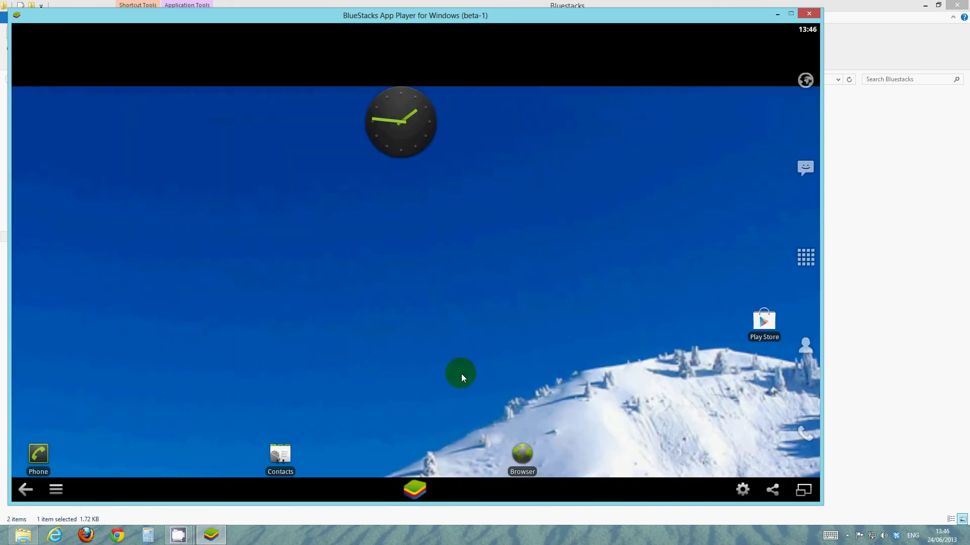
drag(461, 374, 293, 324)
drag(497, 322, 565, 334)
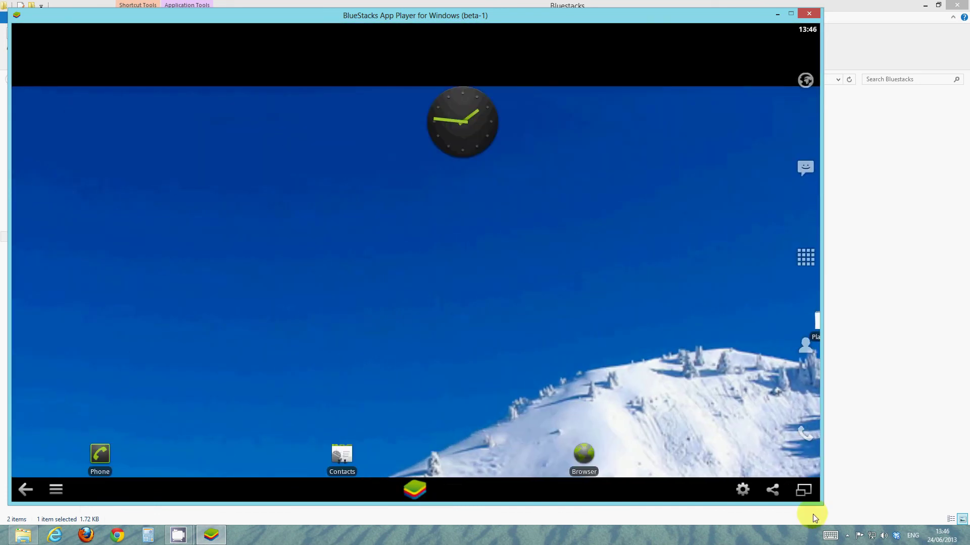
click(847, 535)
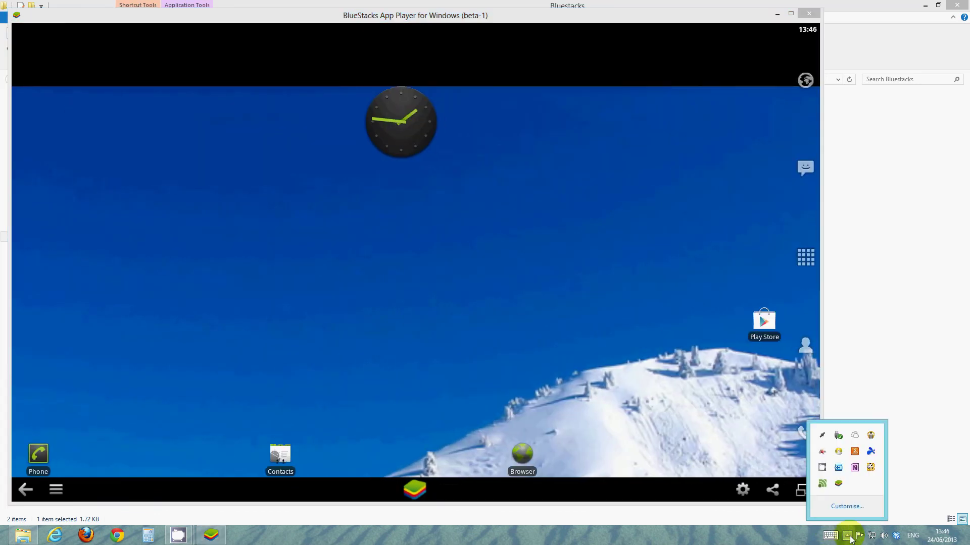
- Set Rotate Portrait Apps to Disabled from the BlueStacks tray icon's right-click menu
right_click(839, 487)
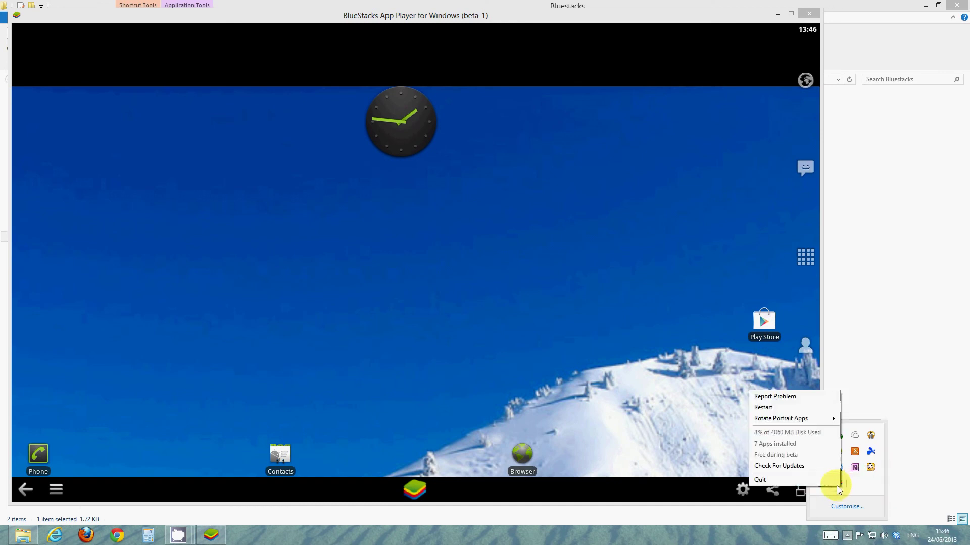
click(839, 486)
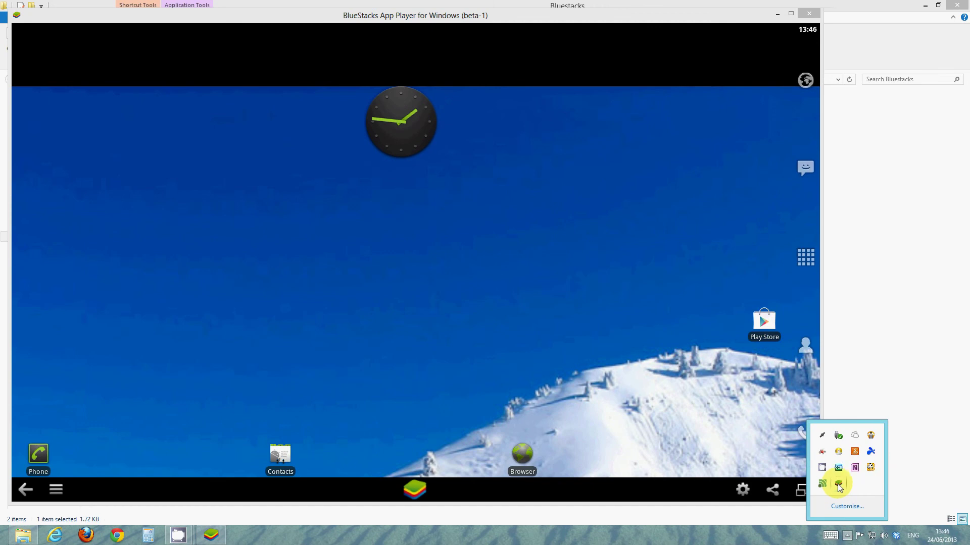
right_click(839, 486)
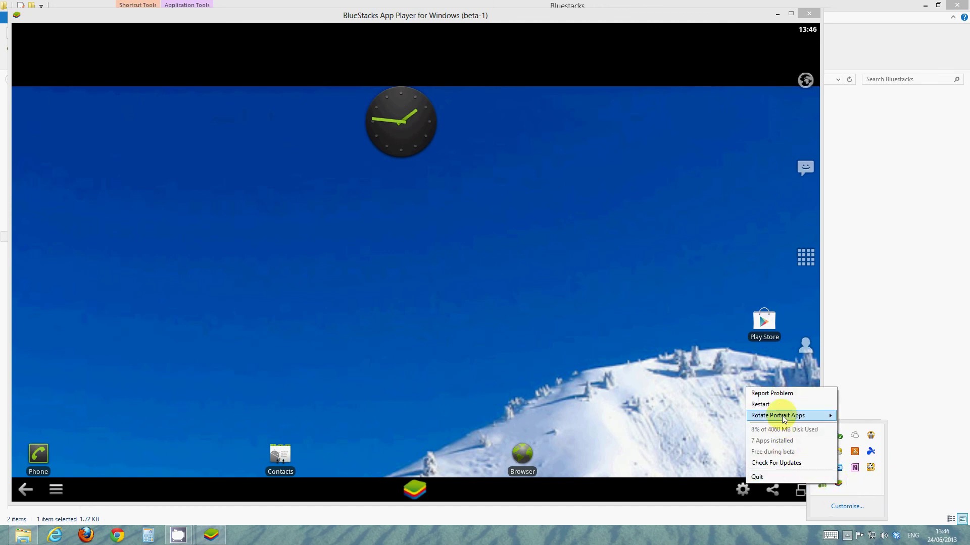
mouse_move(784, 419)
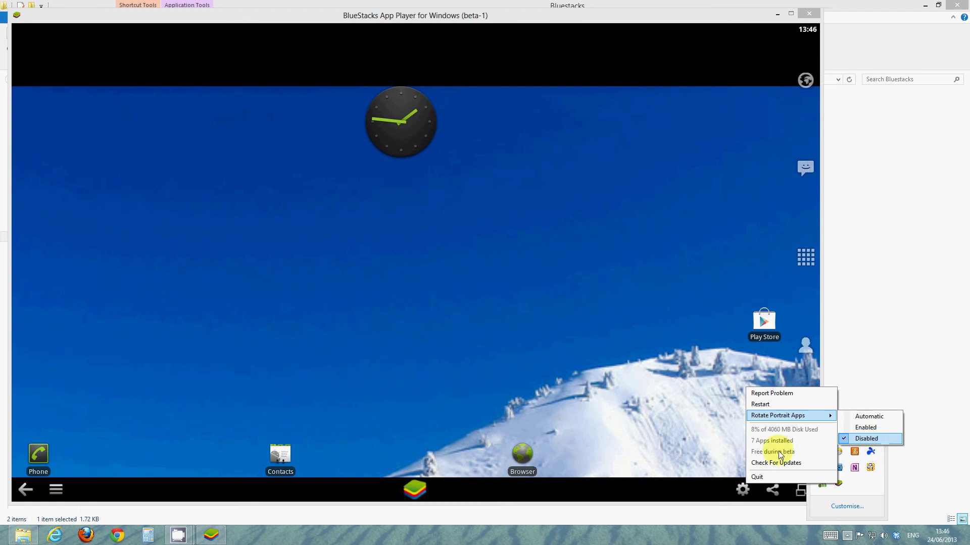
click(597, 432)
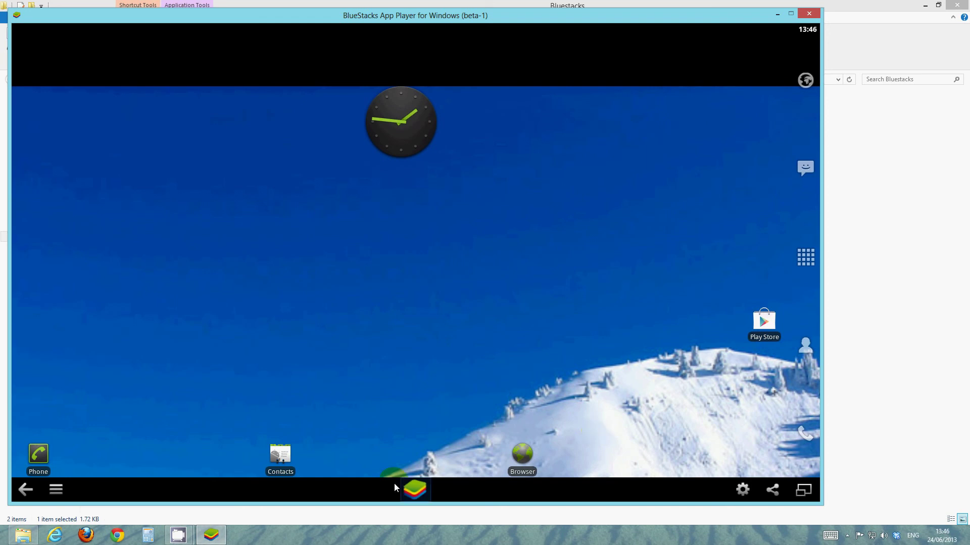
drag(368, 435, 463, 331)
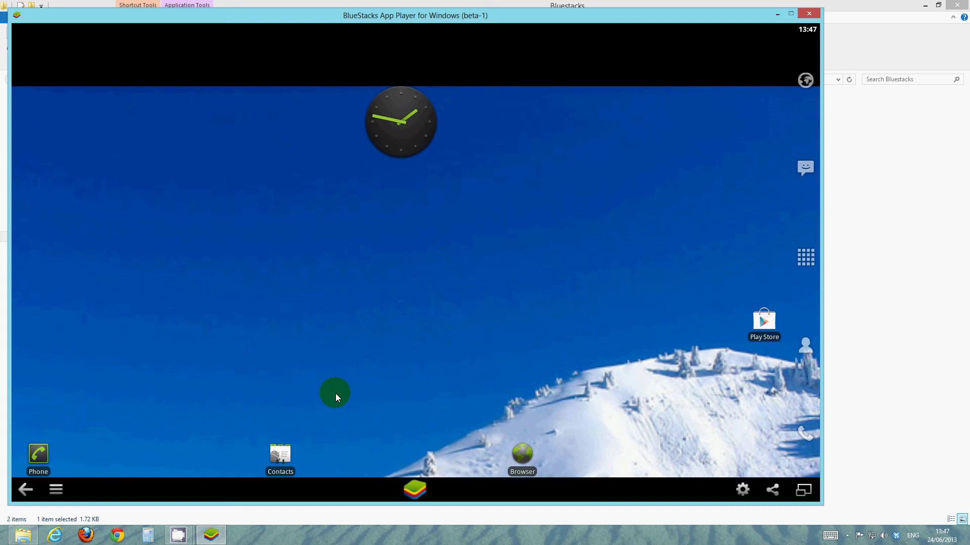
mouse_move(178, 535)
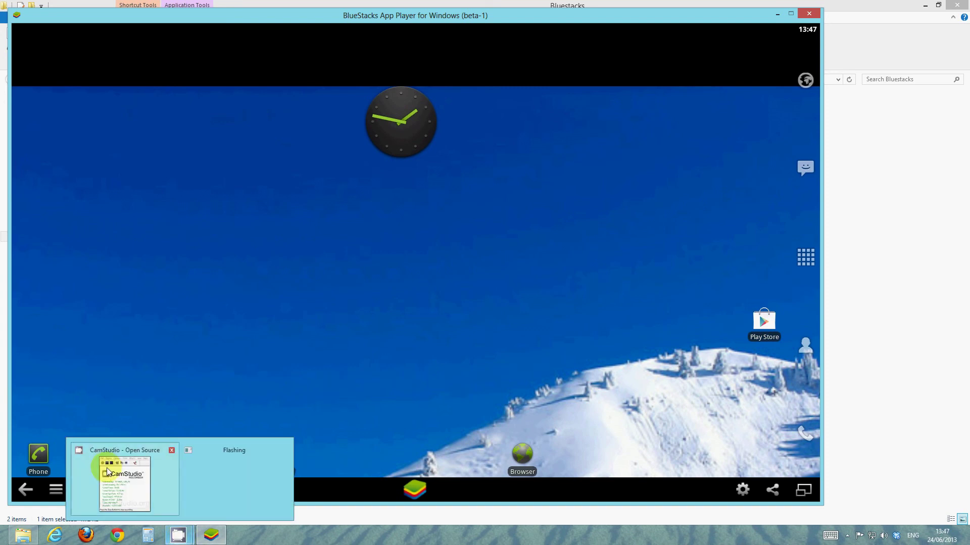